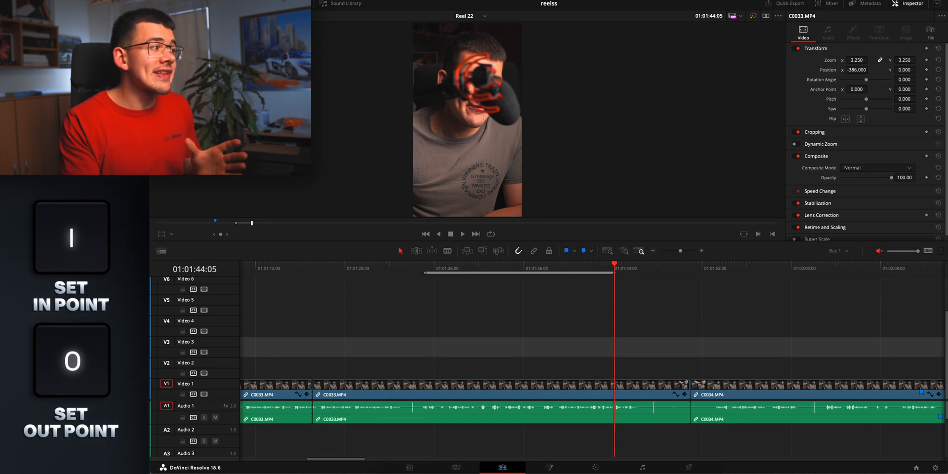
Load C0035.MP4 from the media pool into the source viewer and mark an in and out range about 34 seconds long
click(194, 3)
double_click(306, 47)
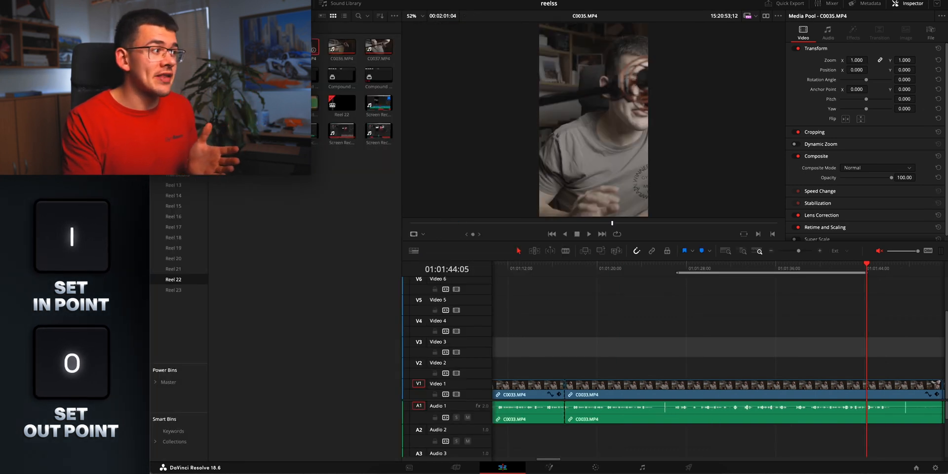
drag(526, 224, 622, 223)
key(i)
key(o)
mouse_move(593, 212)
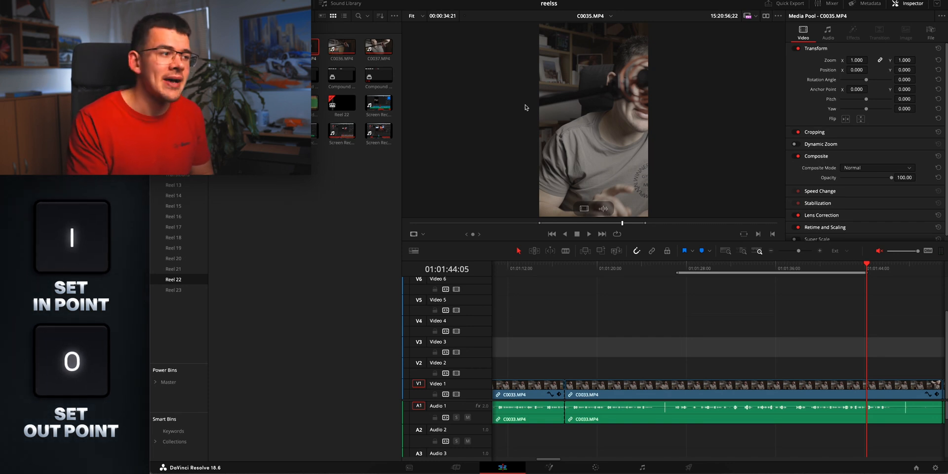
Place the marked section of C0035.MP4 on Video 4 of the Reel 22 timeline and delete it again with its audio
drag(596, 126, 647, 322)
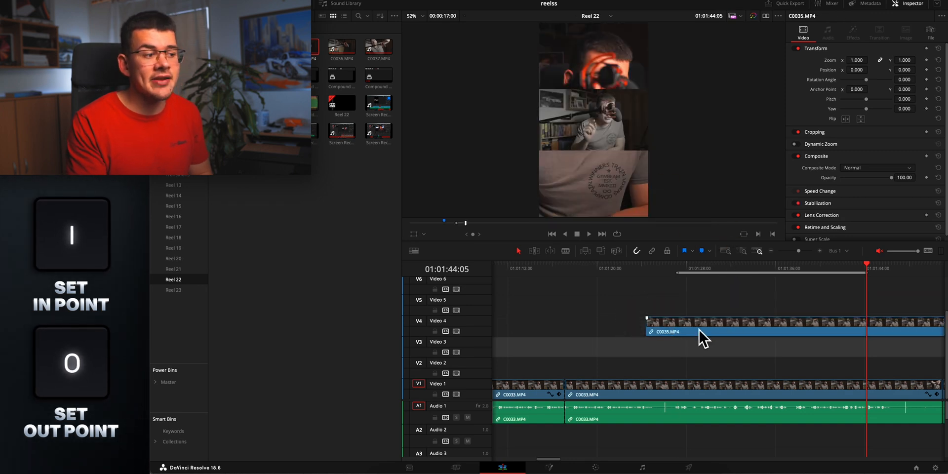
scroll(700, 429, down, 3)
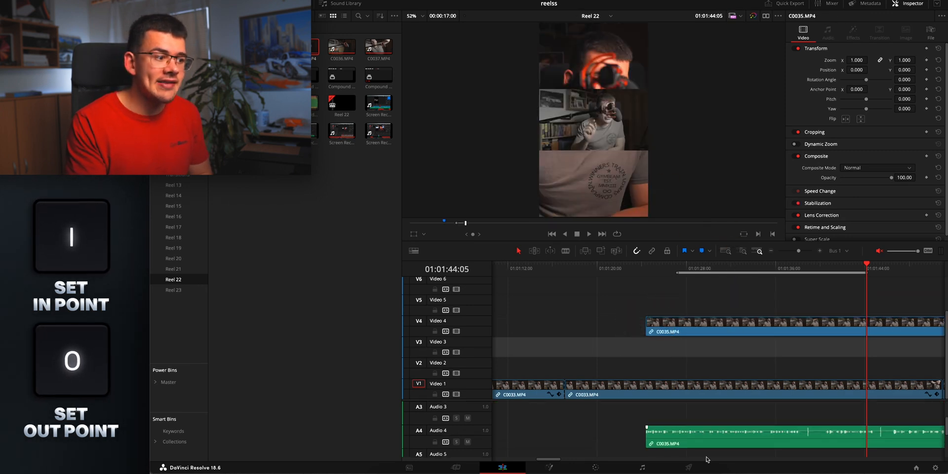
click(686, 430)
key(Delete)
Move the playhead to 01:01:30:29 and clear the timeline's in and out points together
click(721, 269)
scroll(778, 380, up, 2)
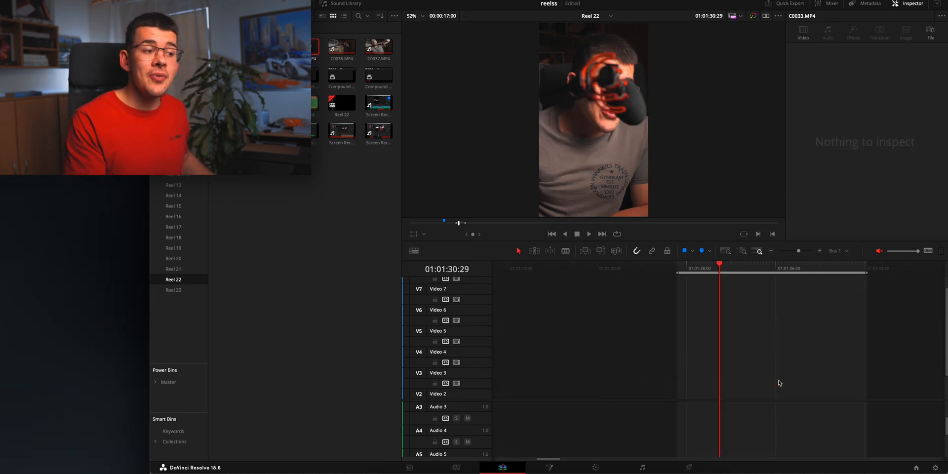
scroll(779, 377, down, 3)
scroll(780, 410, up, 2)
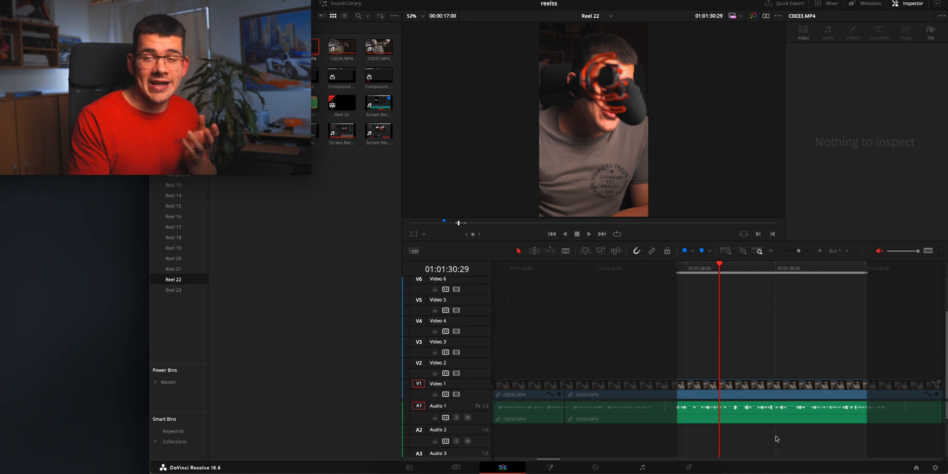
key(p)
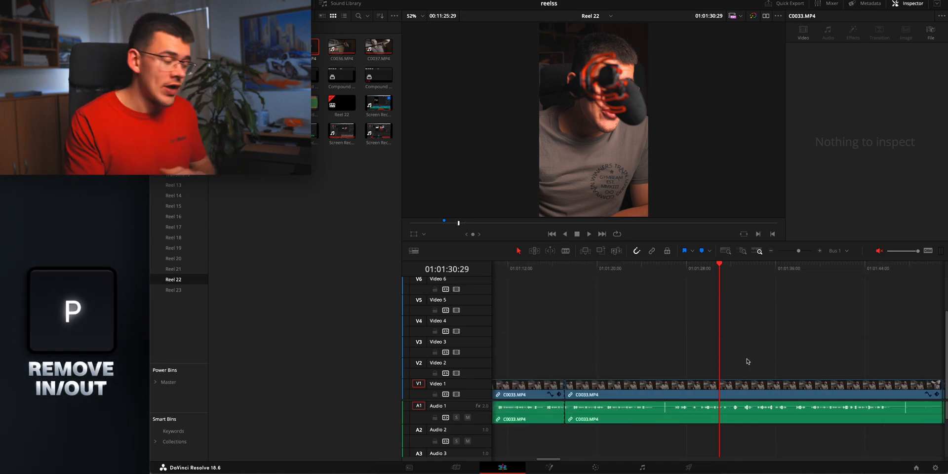
Mark an in and out range about 12 seconds long on the timeline and remove its in point and out point one by one
drag(716, 275, 767, 276)
key(i)
key(o)
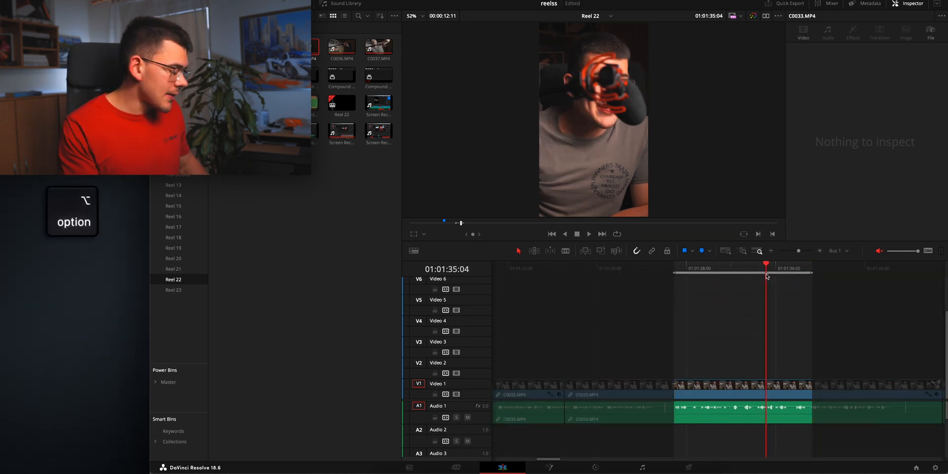
key(alt+i)
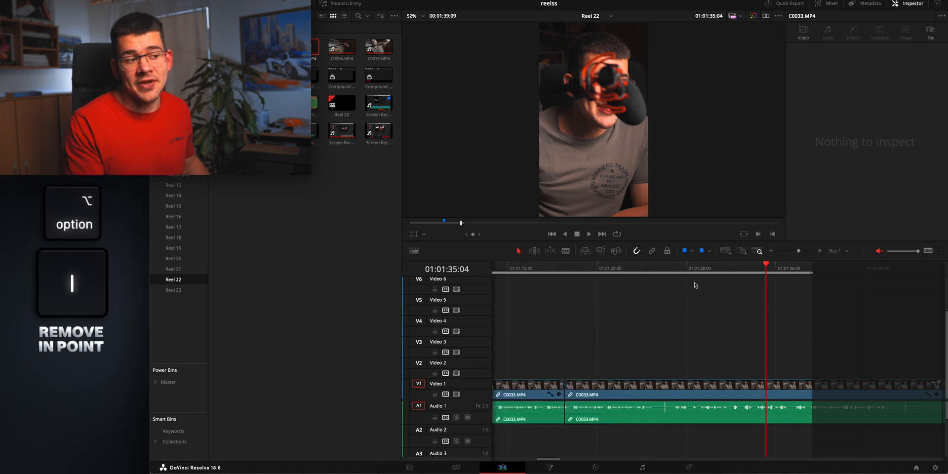
key(alt+o)
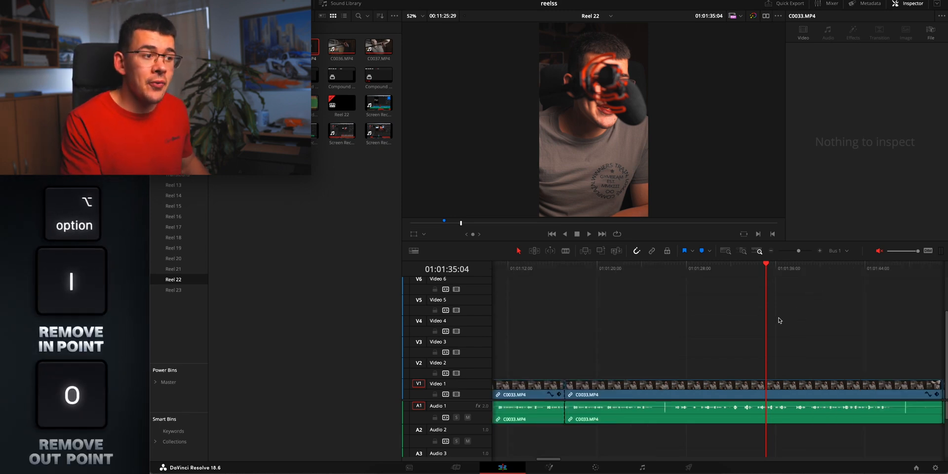
Mark a video-only range on the timeline with its in point at 01:01:27:29 and its out point at 01:01:40:10
scroll(790, 304, left, 2)
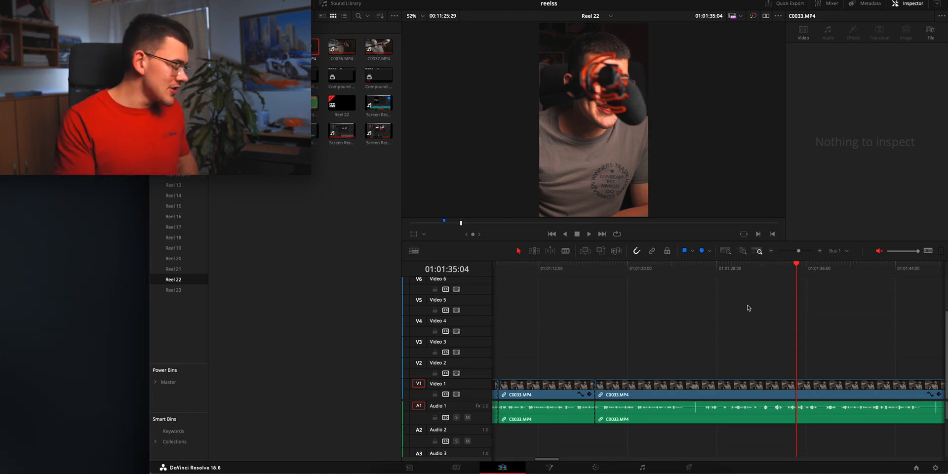
click(717, 270)
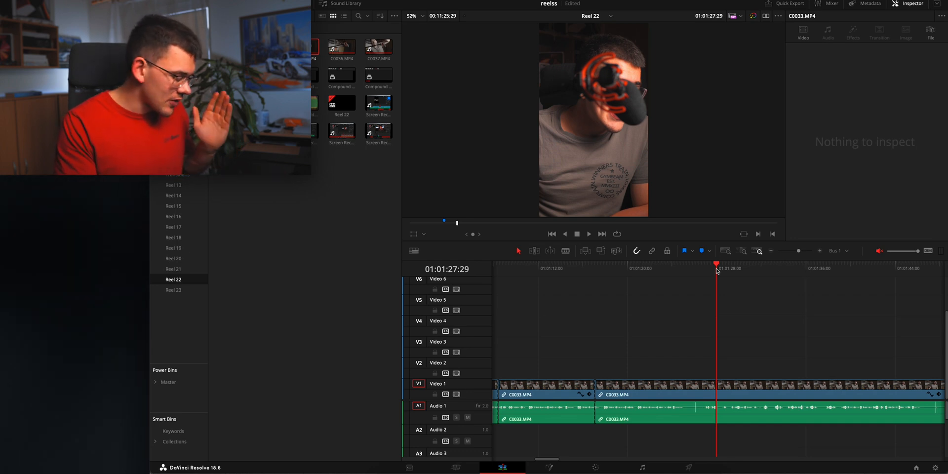
key(super)
key(super+i)
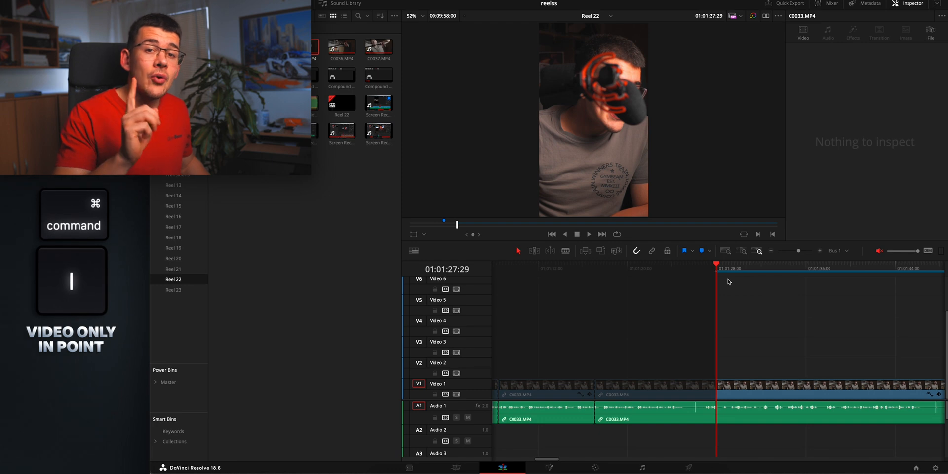
click(849, 313)
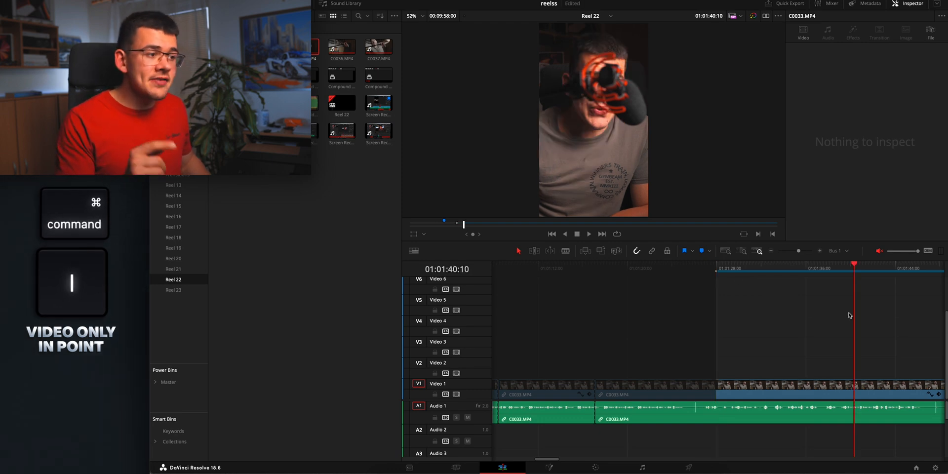
key(super+o)
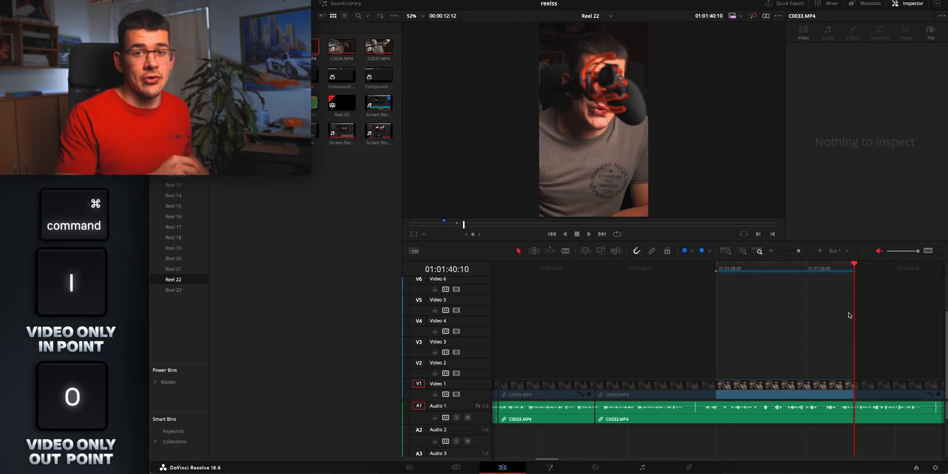
Clear the video-only range and mark an audio-only range with its in point at 01:01:18:07 and its out point further along
click(608, 272)
key(alt+x)
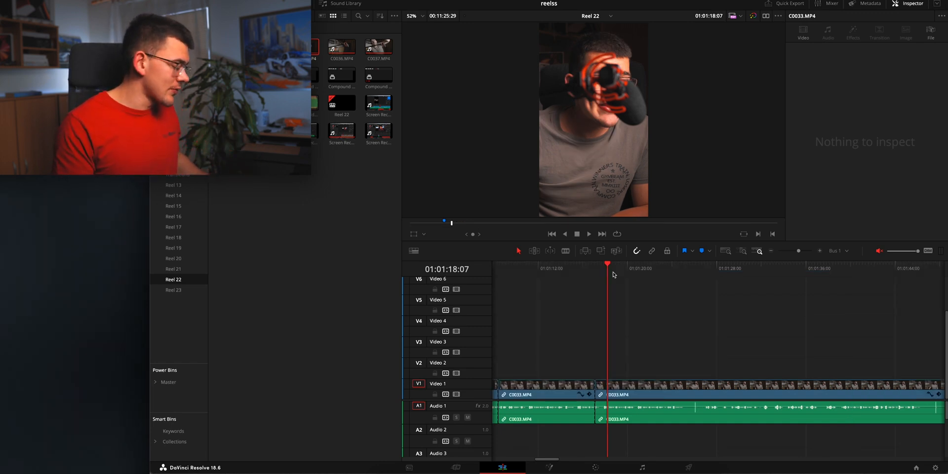
key(shift+i)
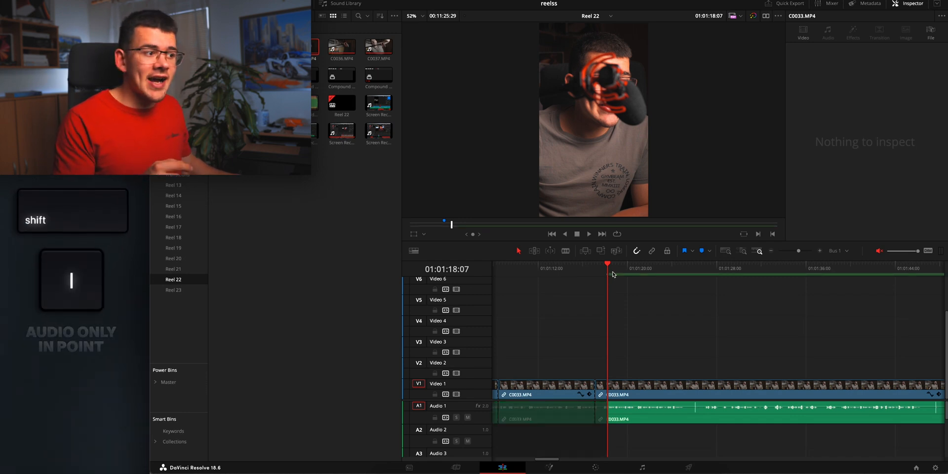
click(714, 268)
key(shift+o)
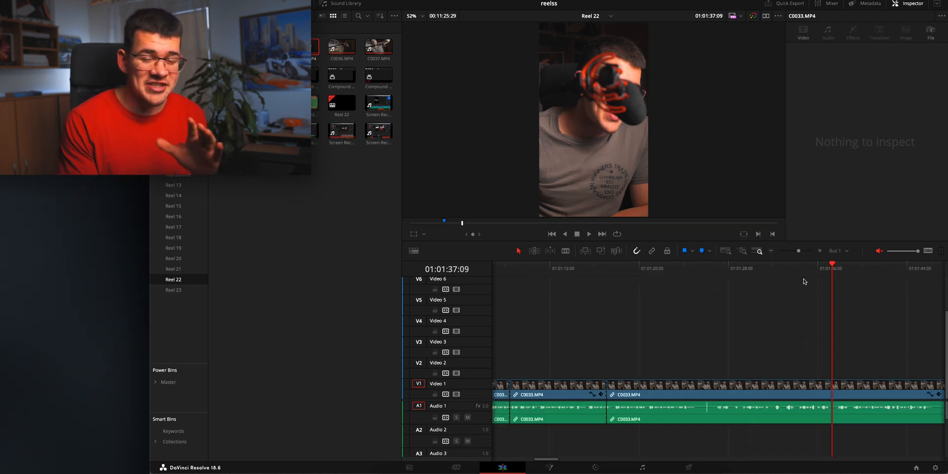
Mark an in and out range about 8 seconds long from 01:01:24:20 and jump the playhead to each of its ends
drag(736, 269, 819, 279)
key(i)
key(o)
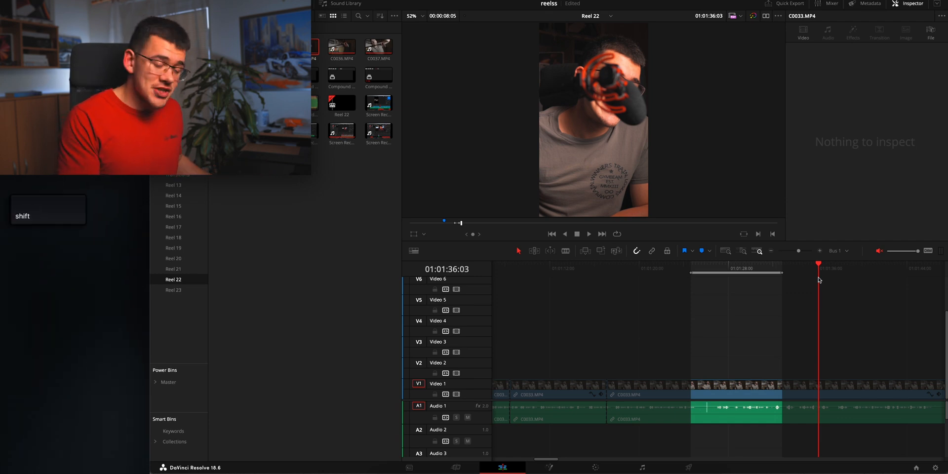
key(shift+super+i)
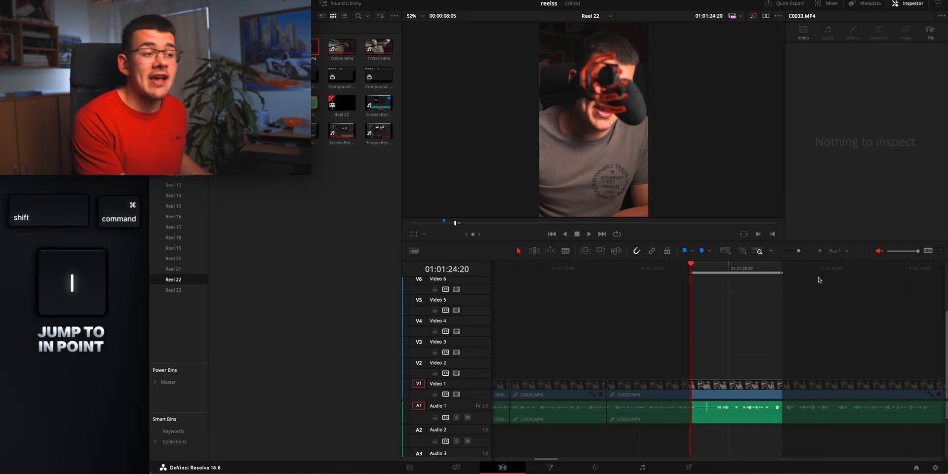
key(shift+super+o)
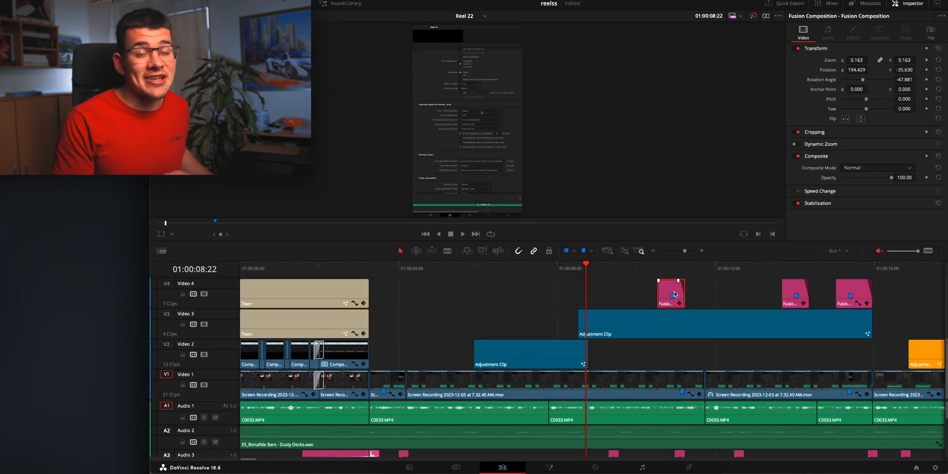
Open the selected Fusion Composition clip on Video 4 in the Fusion page to view its nodes
key(c)
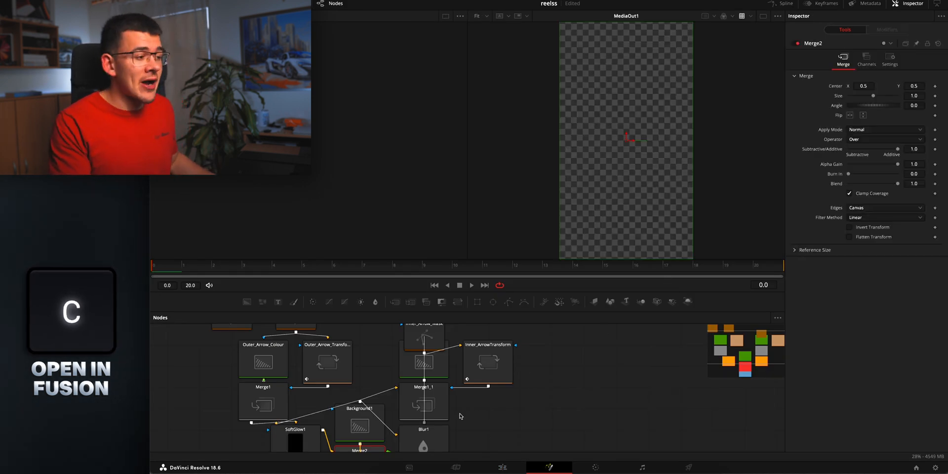
scroll(414, 410, up, 2)
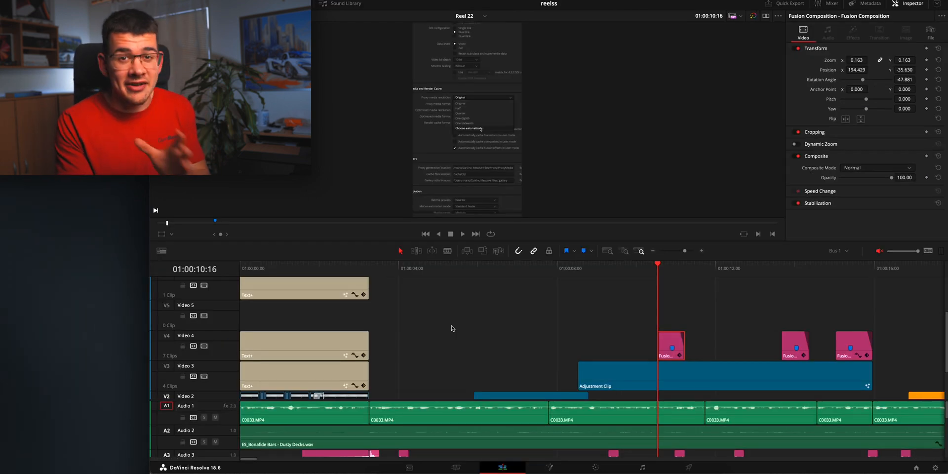
Combine the two blue adjustment clips on Video 2 and Video 3 into a compound clip named zdfgfd
scroll(568, 341, down, 2)
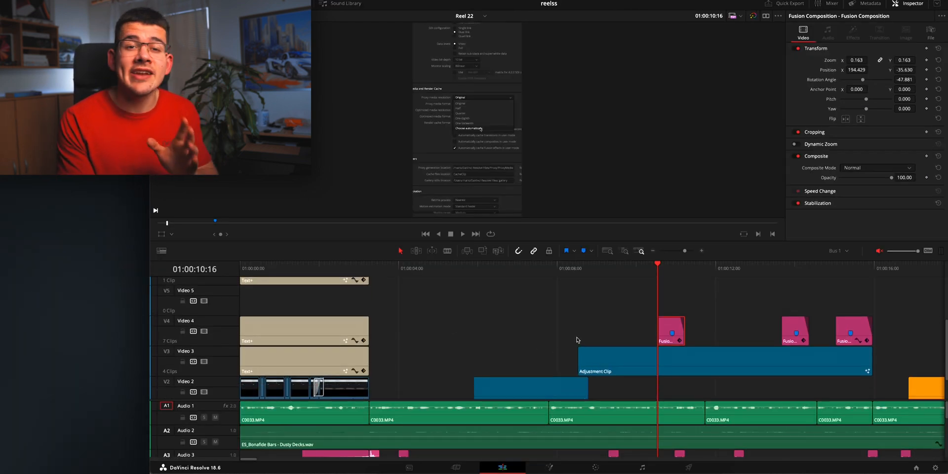
scroll(514, 342, down, 3)
drag(506, 296, 655, 360)
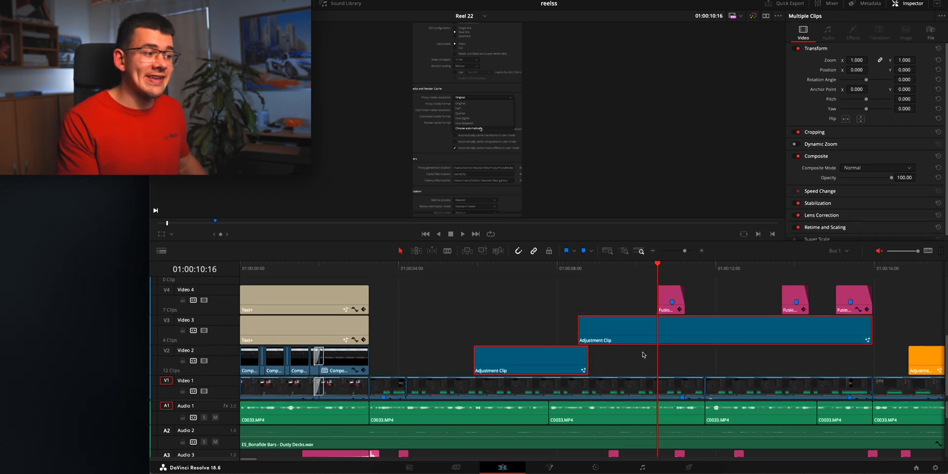
key(k)
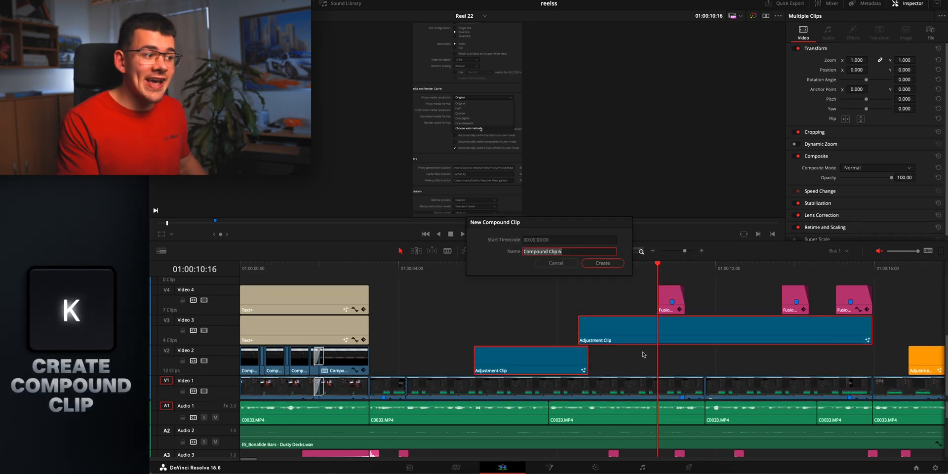
text(zdfg)
click(596, 263)
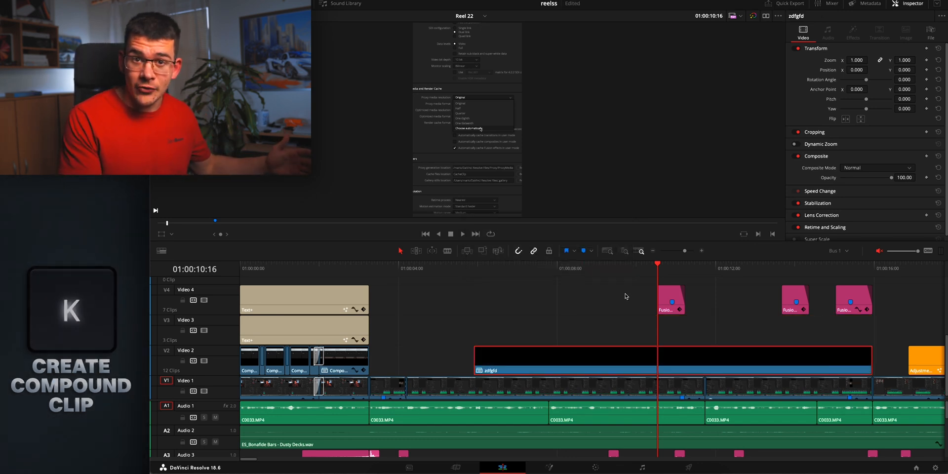
Turn on the transform overlay in the viewer and open the zdfgfd compound clip in its own timeline
key(shift+grave)
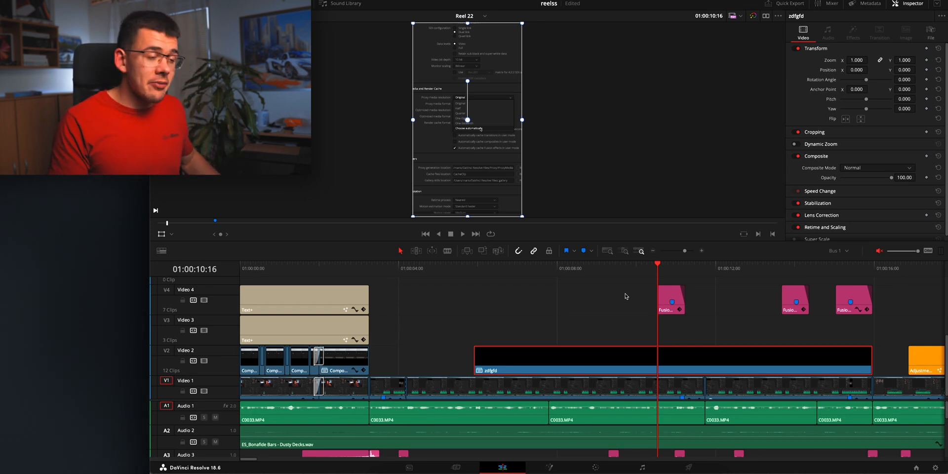
key(y)
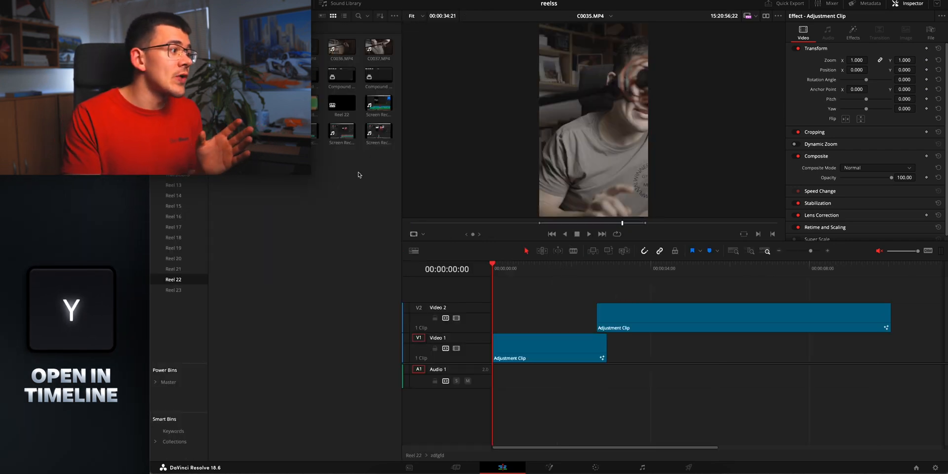
Return to the Reel 22 timeline and render the zdfgfd clip in place as QuickTime Apple ProRes 422 into the DaVinci Resolve Files folder
double_click(342, 104)
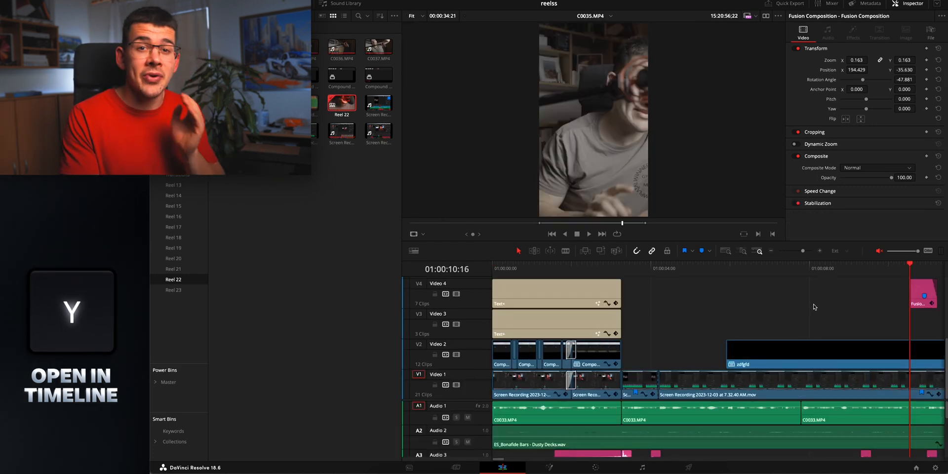
click(687, 359)
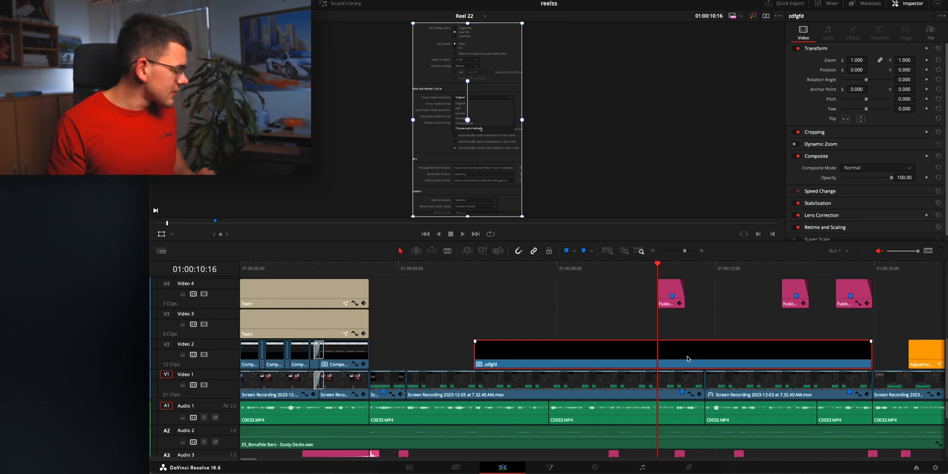
key(shift+k)
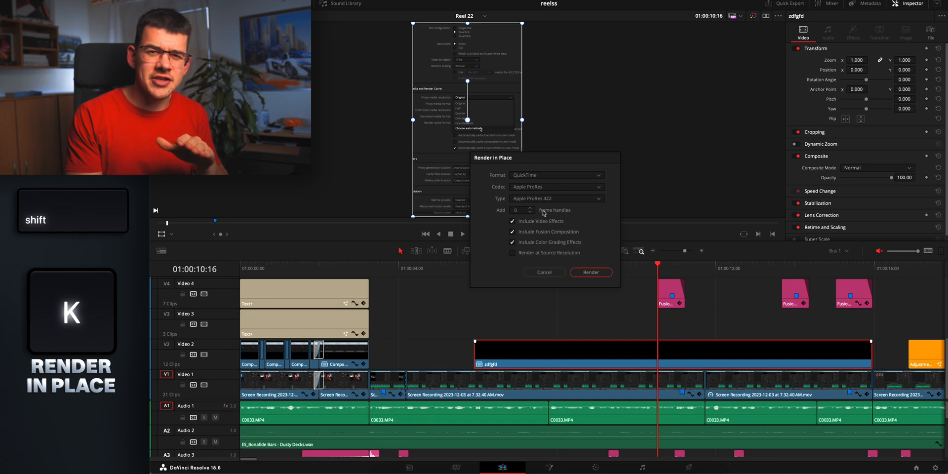
click(596, 272)
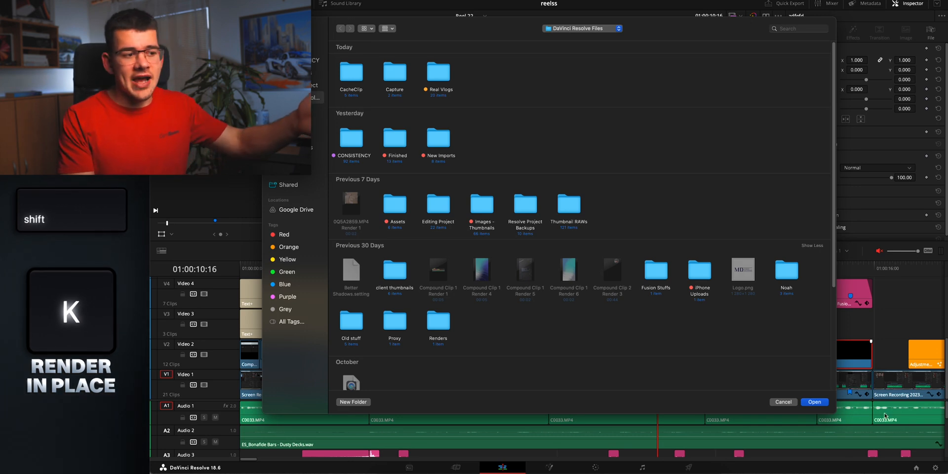
click(818, 402)
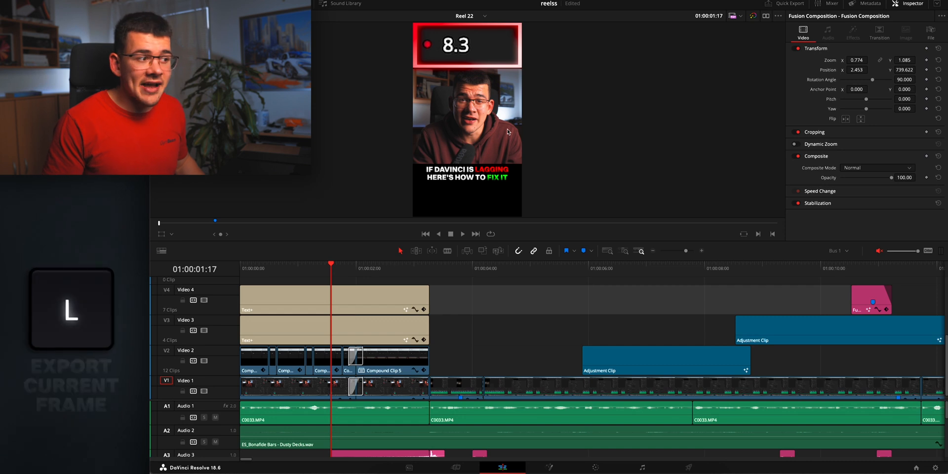
Export the current frame as the JPEG file Reel 22_01_00_01_17 into the Day 18 folder
key(l)
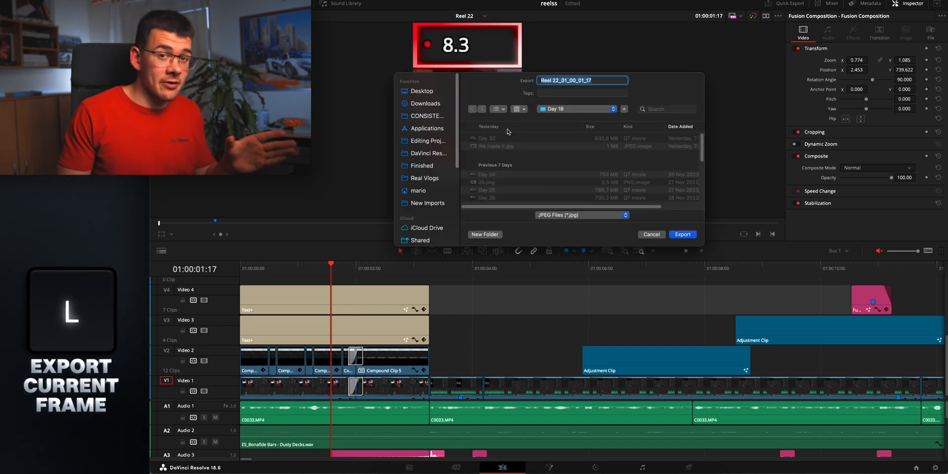
click(682, 234)
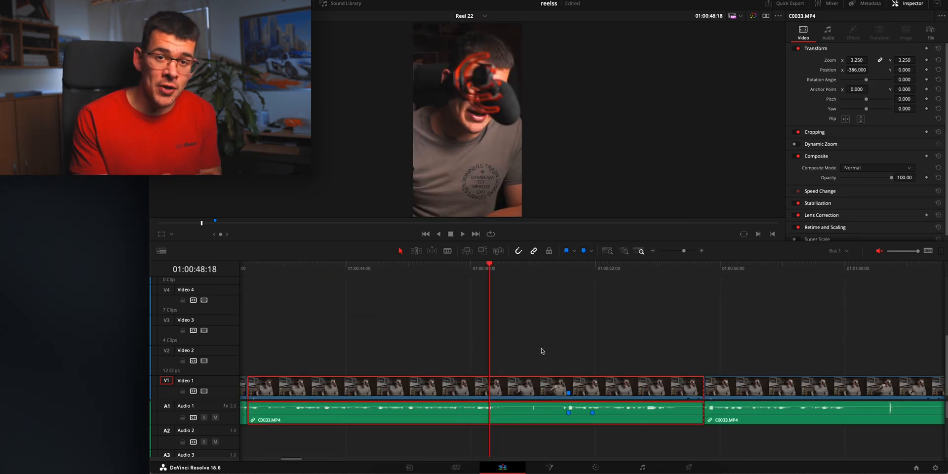
Using the transform overlay, move the C0033.MP4 clip to about X -185, Y -237 and enlarge it to about 3.43 zoom
key(f)
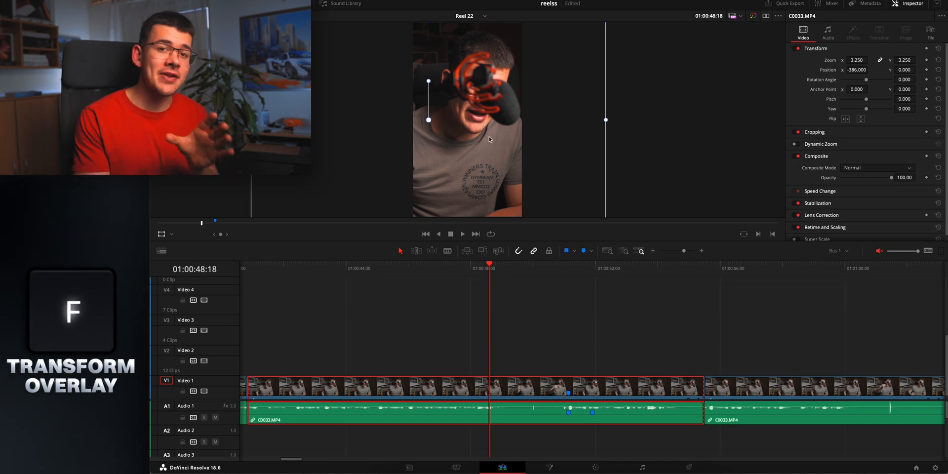
scroll(489, 140, down, 2)
mouse_move(467, 135)
mouse_down()
mouse_move(480, 138)
mouse_move(469, 147)
mouse_move(507, 130)
mouse_move(486, 131)
mouse_move(484, 142)
mouse_up()
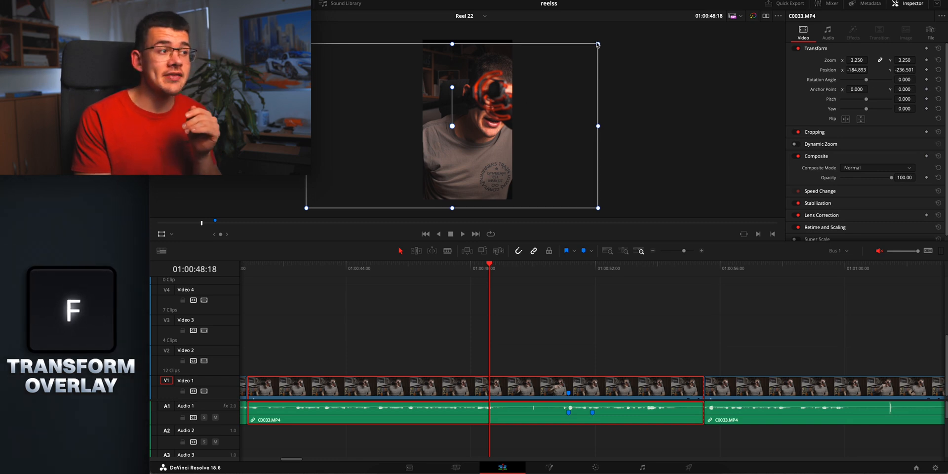
mouse_move(598, 44)
mouse_down()
mouse_move(628, 35)
mouse_move(601, 42)
mouse_up()
Increase the C0033.MP4 clip's zoom to about 3.54, rotate it to about -28 degrees and adjust its position
drag(855, 60, 859, 60)
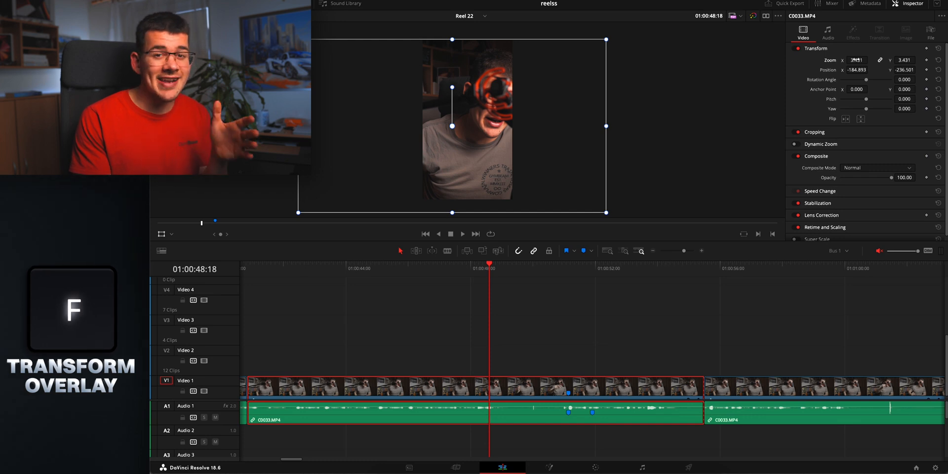
drag(858, 61, 872, 60)
drag(452, 87, 470, 94)
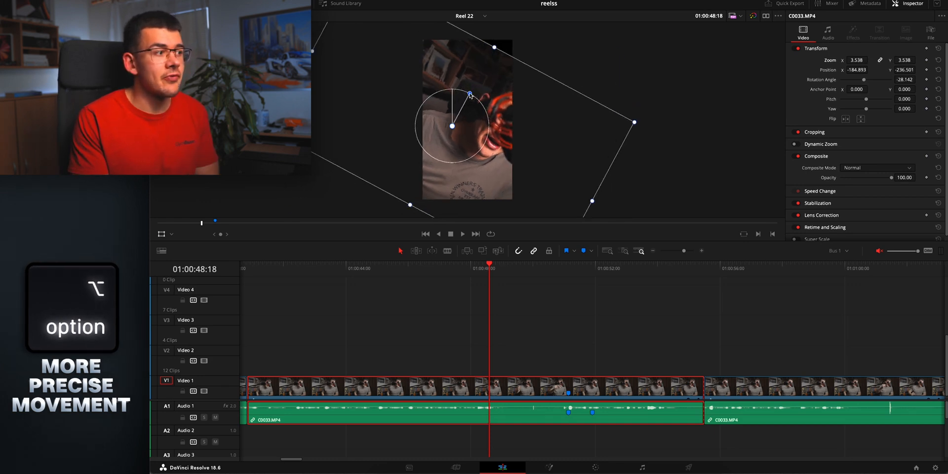
mouse_move(633, 121)
mouse_down()
mouse_move(707, 125)
mouse_move(633, 122)
mouse_up()
drag(500, 156, 522, 132)
drag(859, 70, 911, 73)
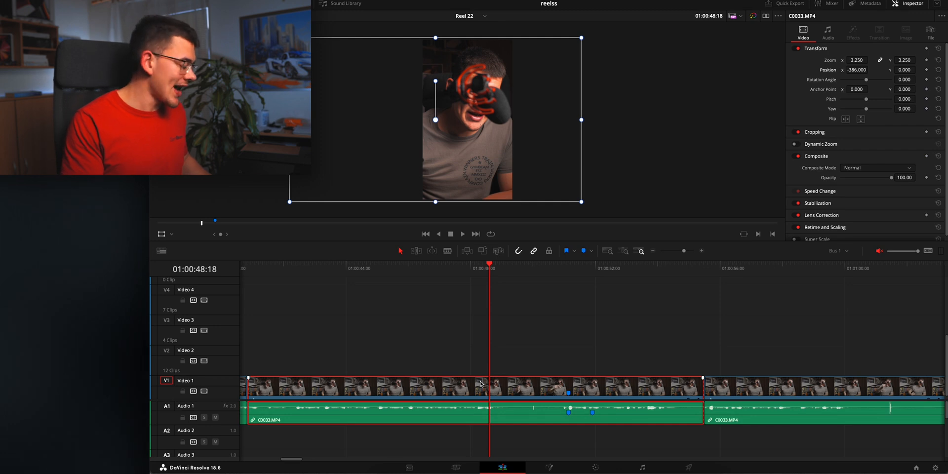
Turn on the crop overlay for the C0033.MP4 clip and set Crop Left to about 583
key(g)
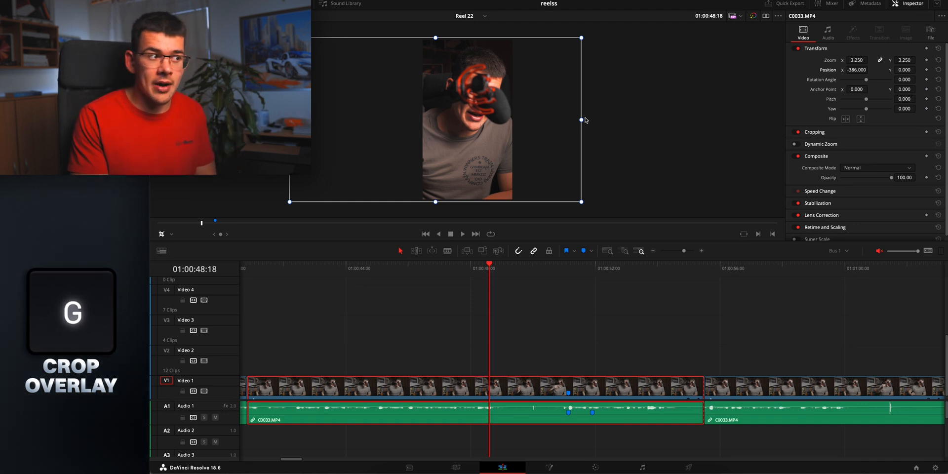
drag(582, 121, 622, 126)
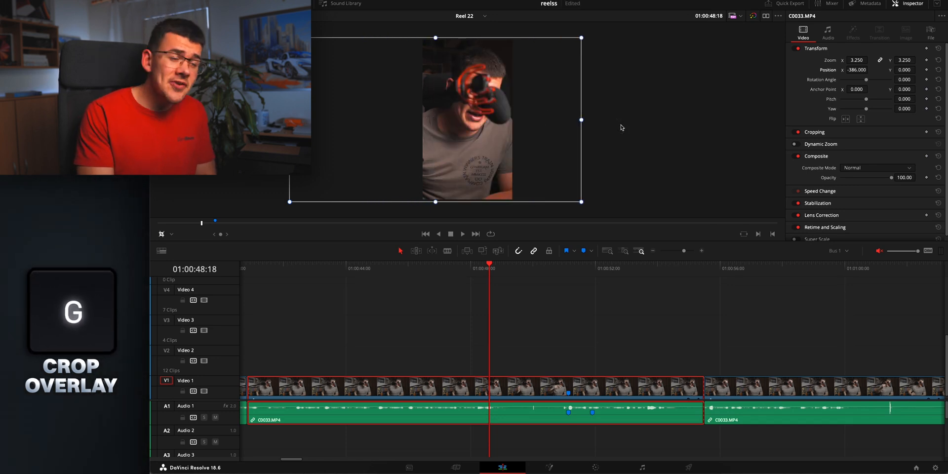
click(811, 132)
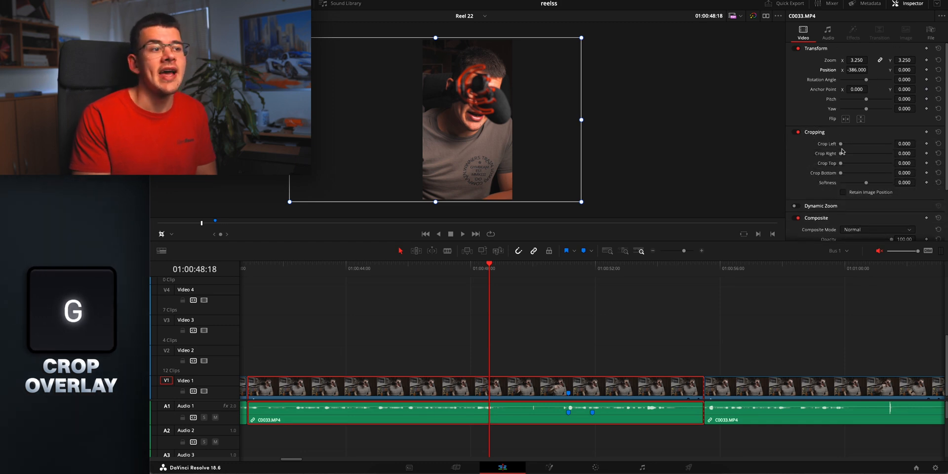
drag(905, 144, 944, 144)
drag(667, 248, 898, 143)
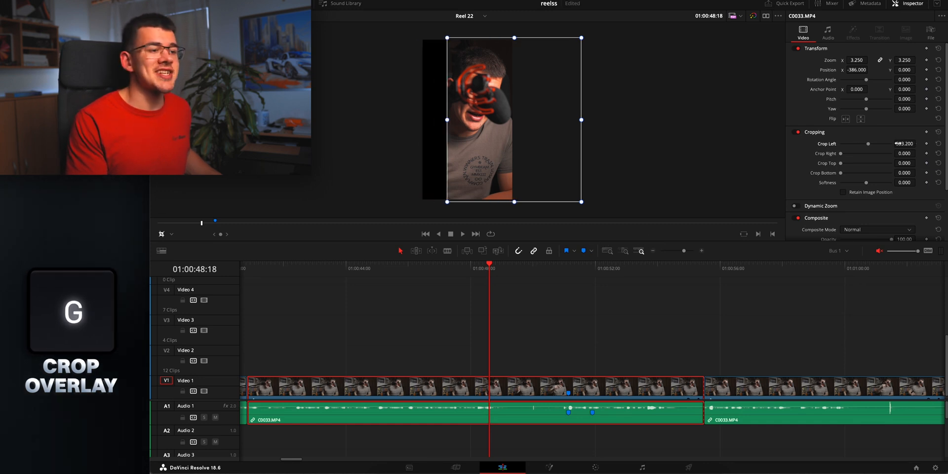
Set the crop softness of the C0033.MP4 clip to about 24.34 and hide the crop overlay
drag(549, 237, 789, 202)
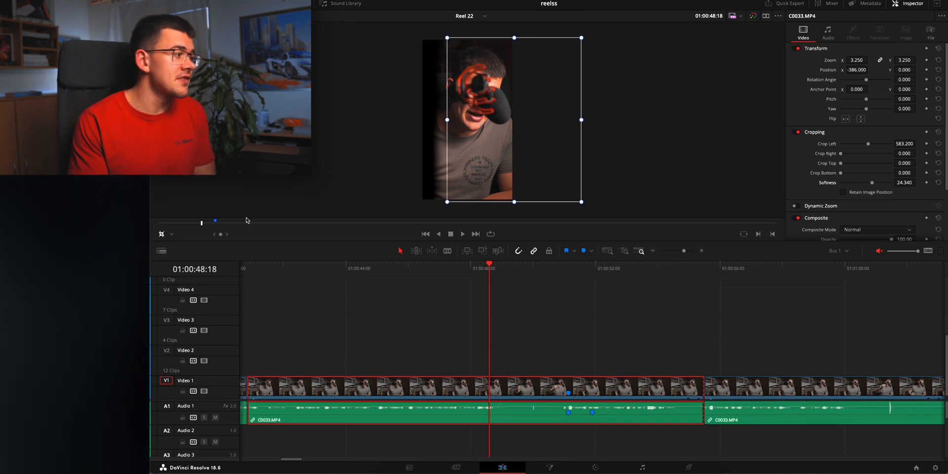
click(162, 234)
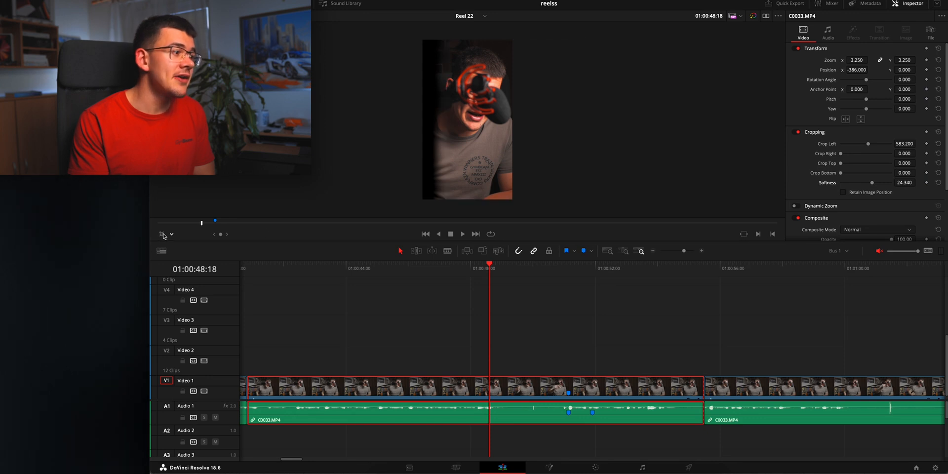
drag(908, 183, 920, 184)
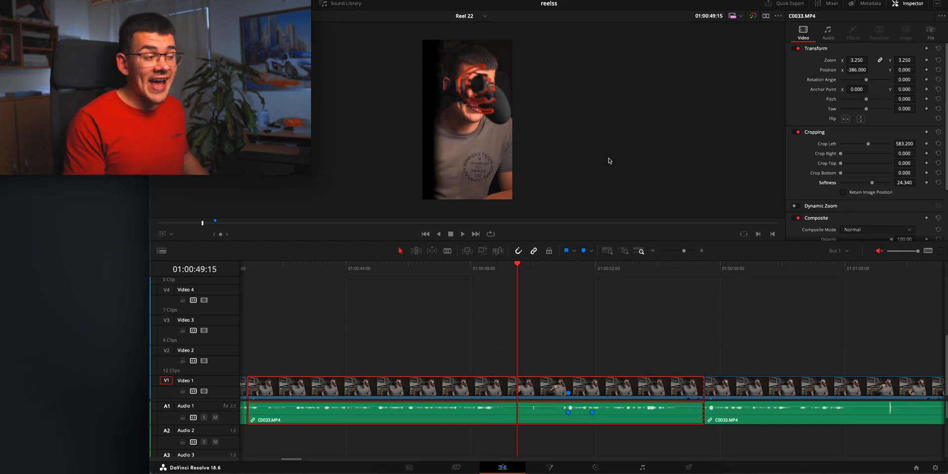
Turn on the dynamic zoom overlay, show the Dynamic Zoom settings and resize the green rectangle to nearly fill the red frame
key(h)
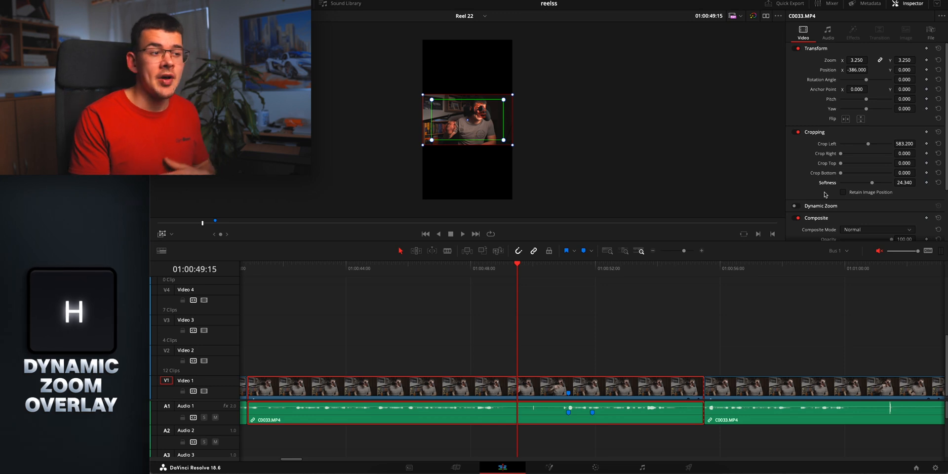
scroll(814, 157, down, 3)
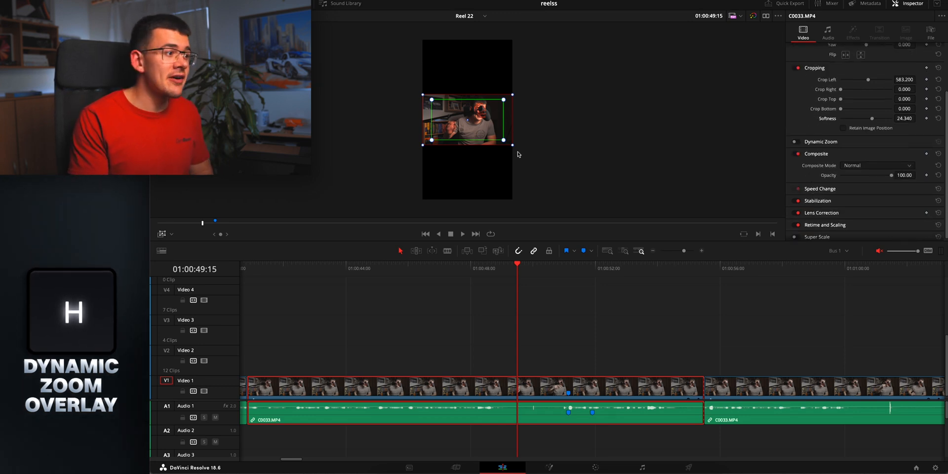
drag(504, 142, 506, 143)
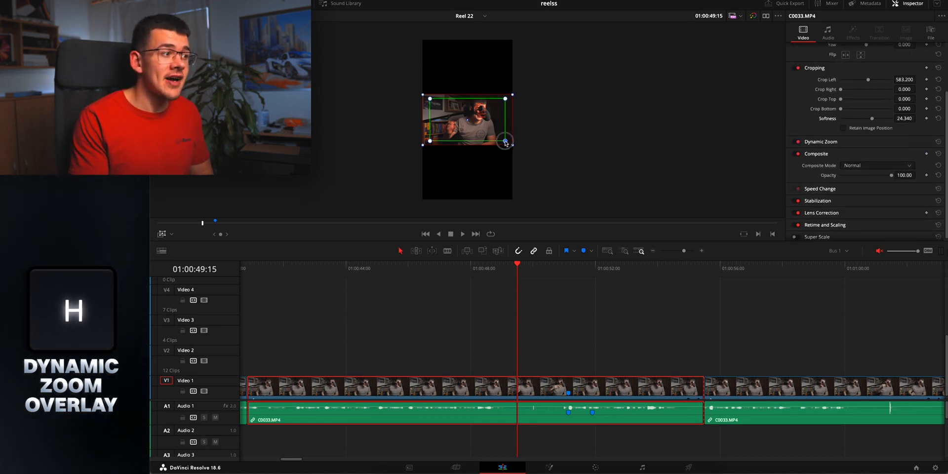
click(844, 144)
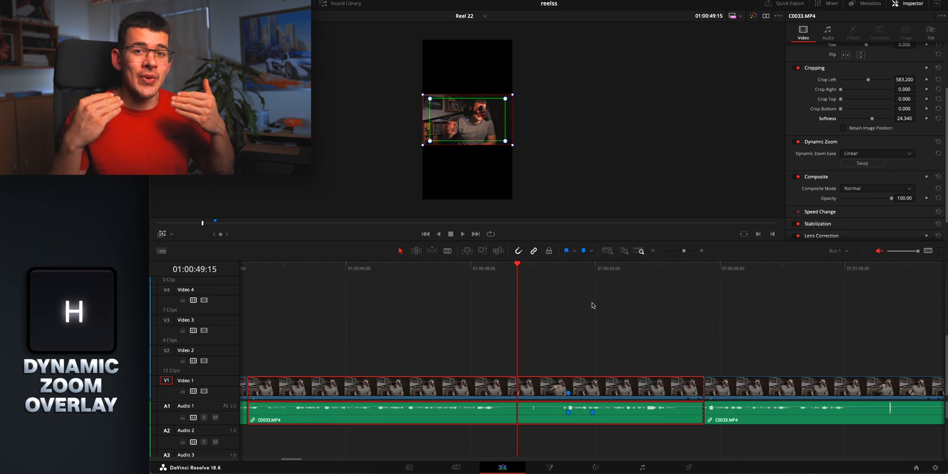
drag(505, 141, 503, 140)
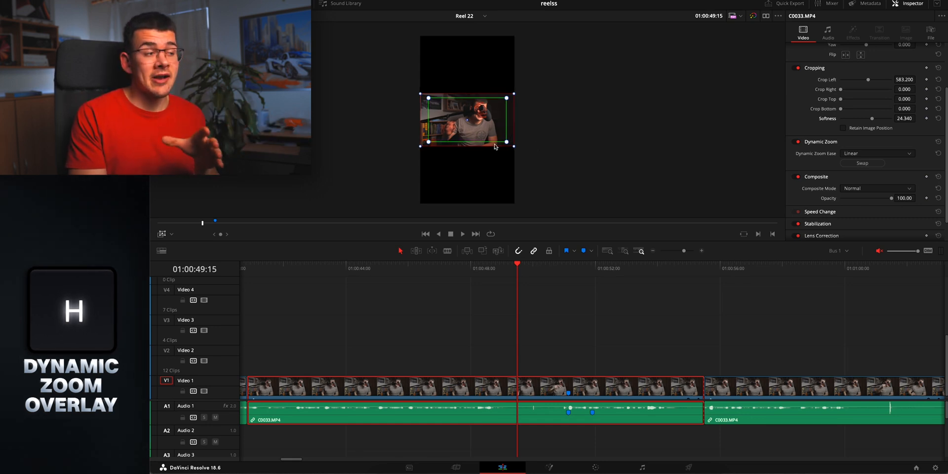
scroll(496, 146, up, 10)
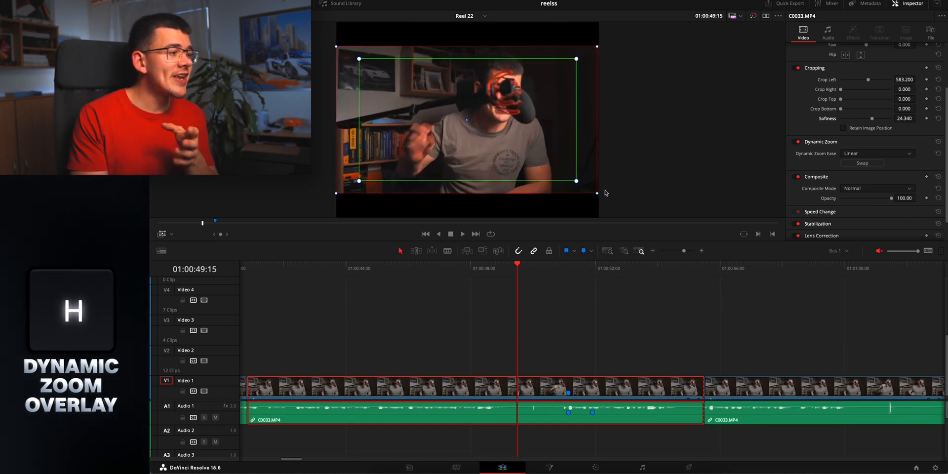
drag(577, 183, 591, 190)
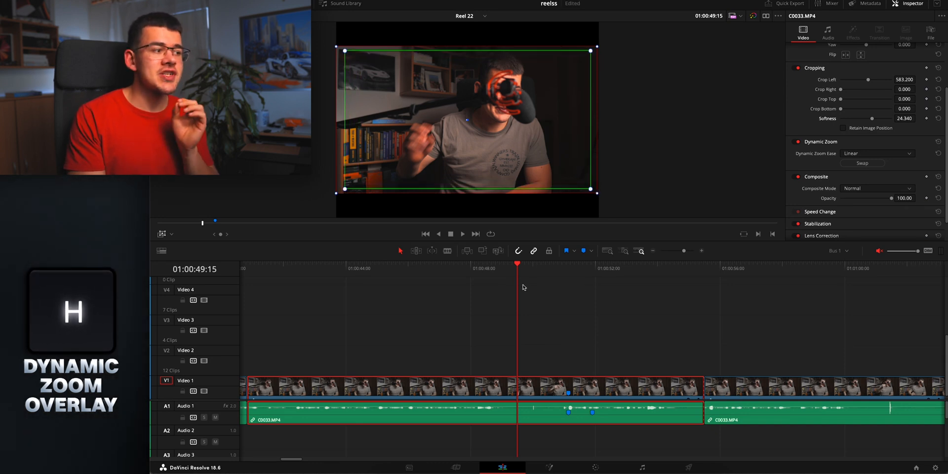
Hide the dynamic zoom overlay and play the C0033.MP4 clip from near its start to preview the zoom
click(166, 238)
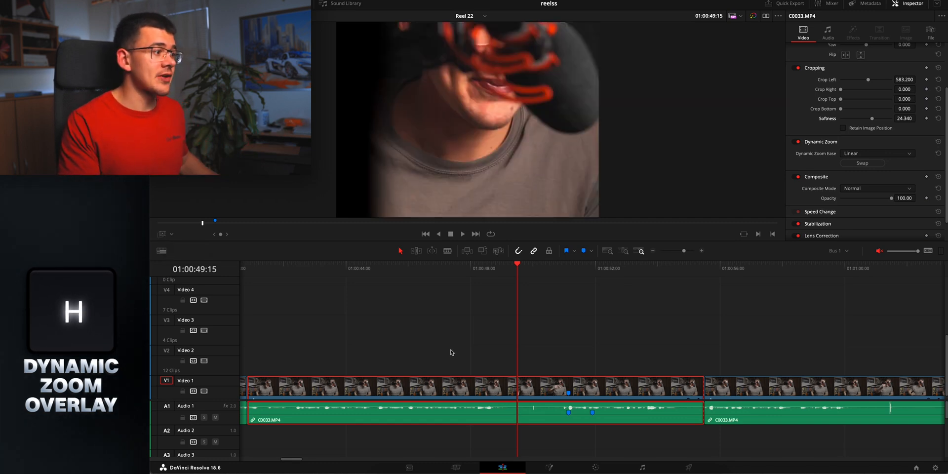
click(262, 267)
key(space)
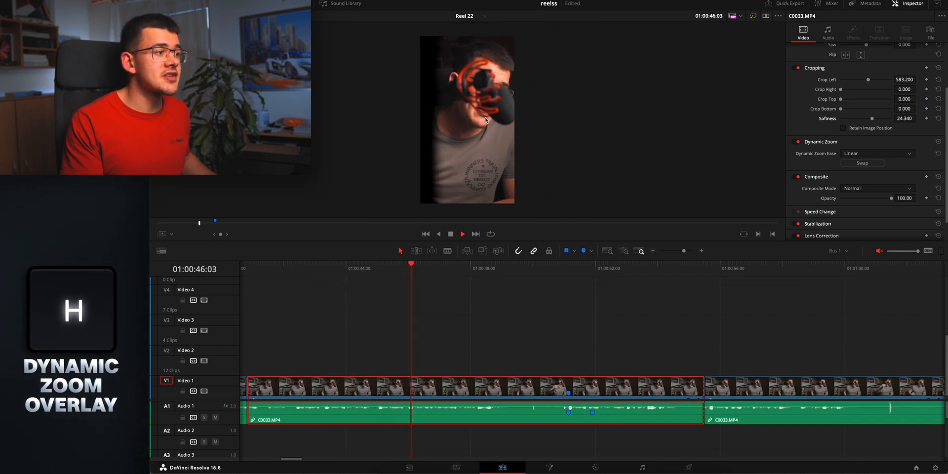
key(space)
Show the dynamic zoom overlay, shrink the green rectangle well inside the red frame and hide the overlay again
click(165, 236)
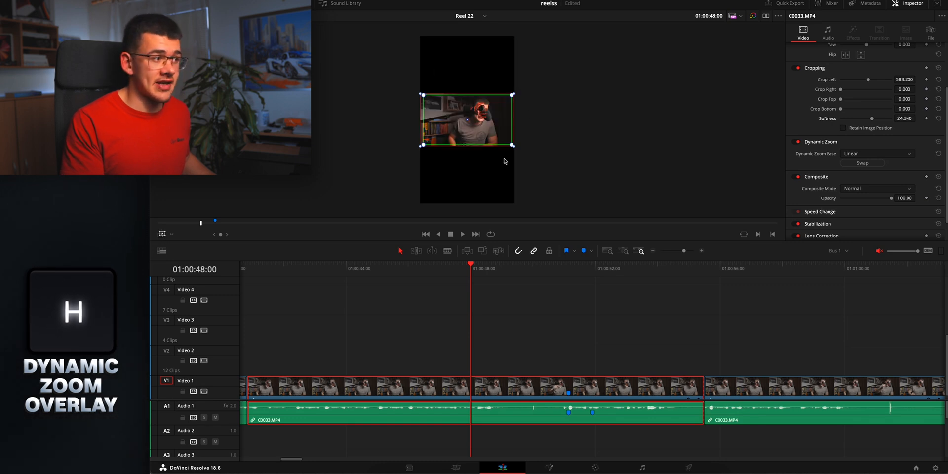
scroll(503, 161, up, 5)
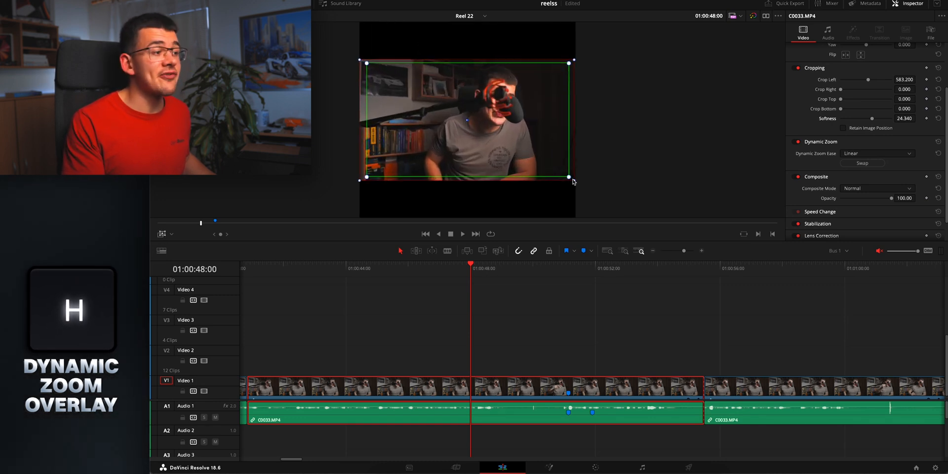
drag(569, 179, 528, 154)
click(162, 235)
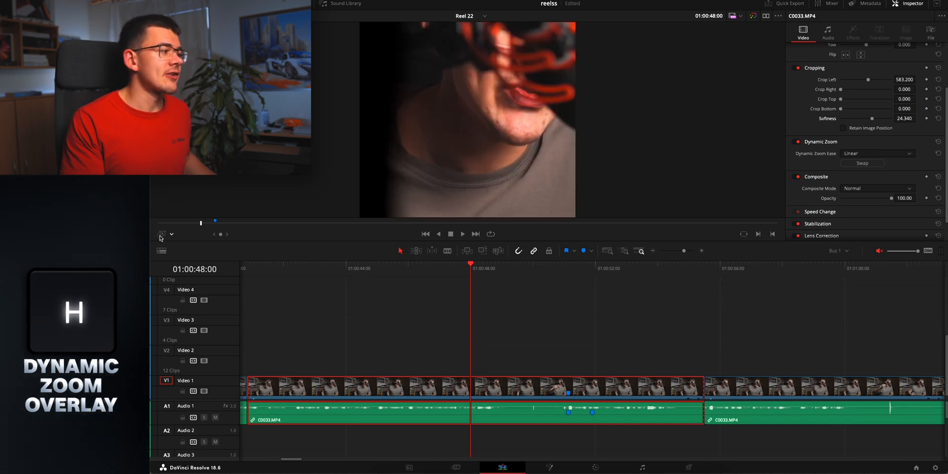
Play the C0033.MP4 clip from near its start to check the stronger dynamic zoom
scroll(505, 125, down, 4)
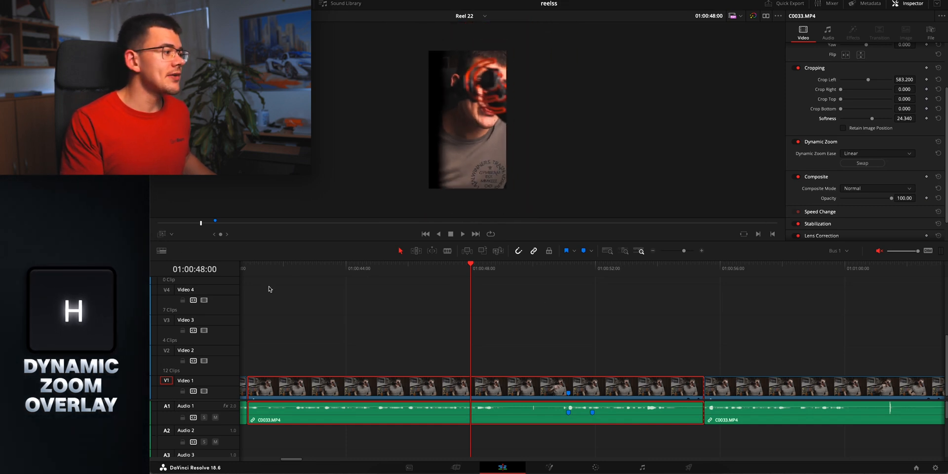
click(274, 265)
key(space)
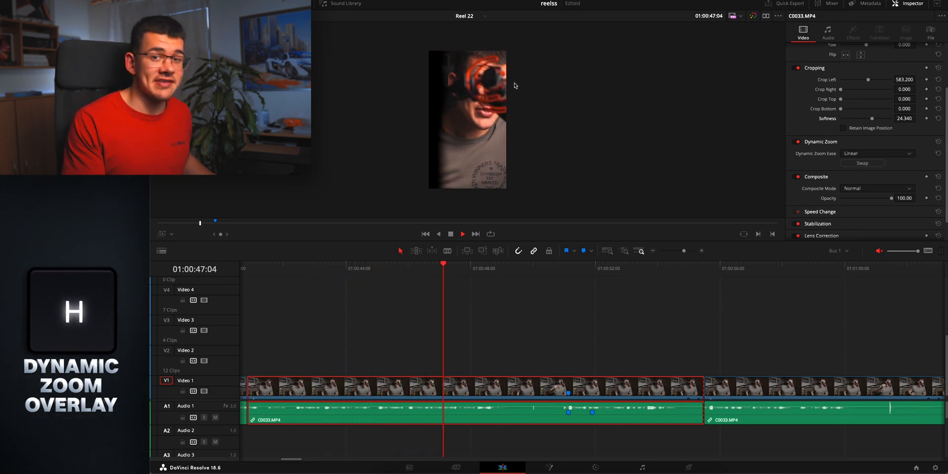
key(space)
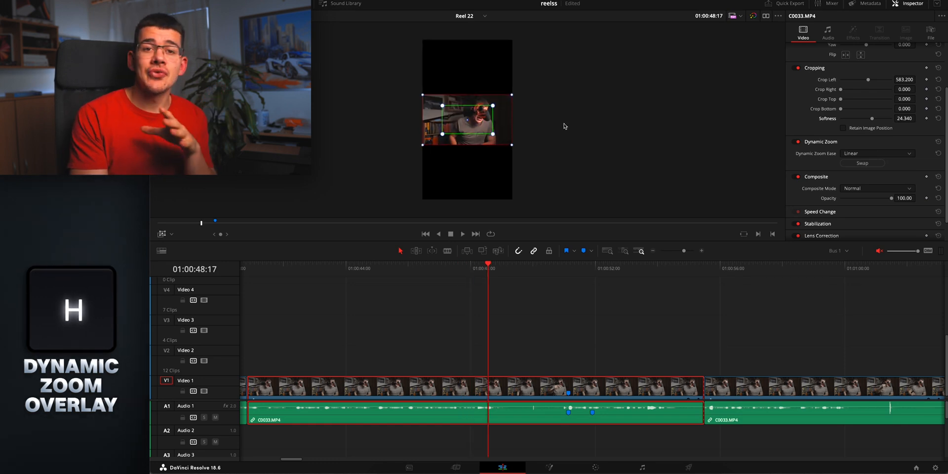
Open the Dynamic Zoom Ease options of the C0033.MP4 clip to view the available choices
scroll(565, 127, up, 3)
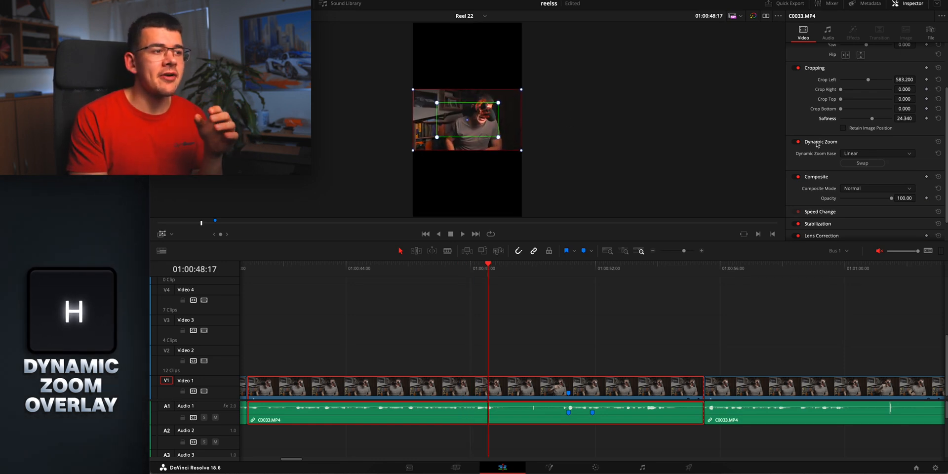
click(839, 144)
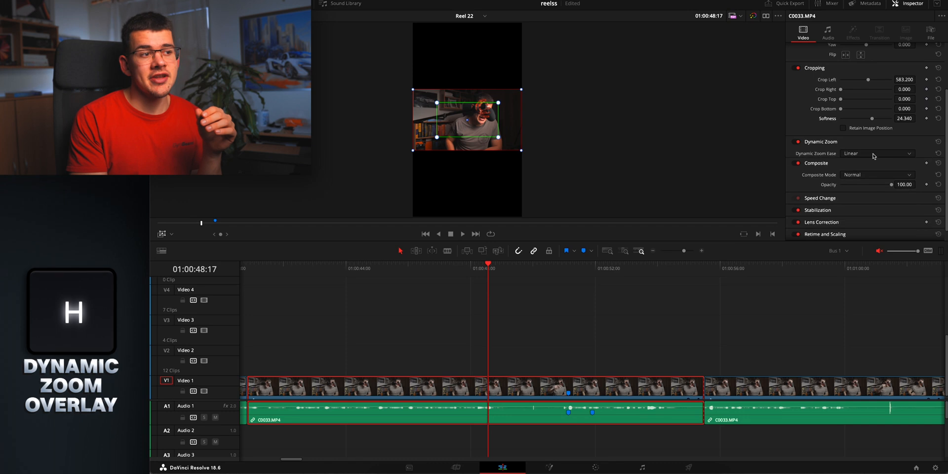
click(839, 143)
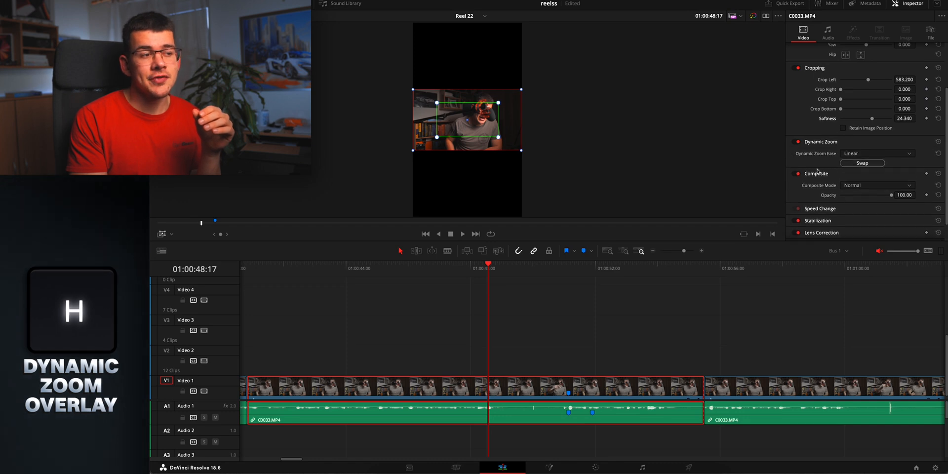
click(865, 156)
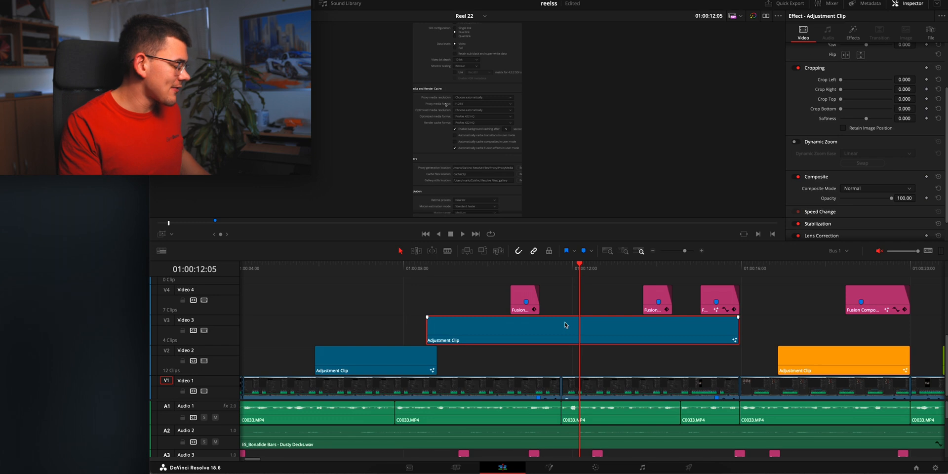
Turn on the Fusion overlay for the Video 3 adjustment clip and play its beginning
key(j)
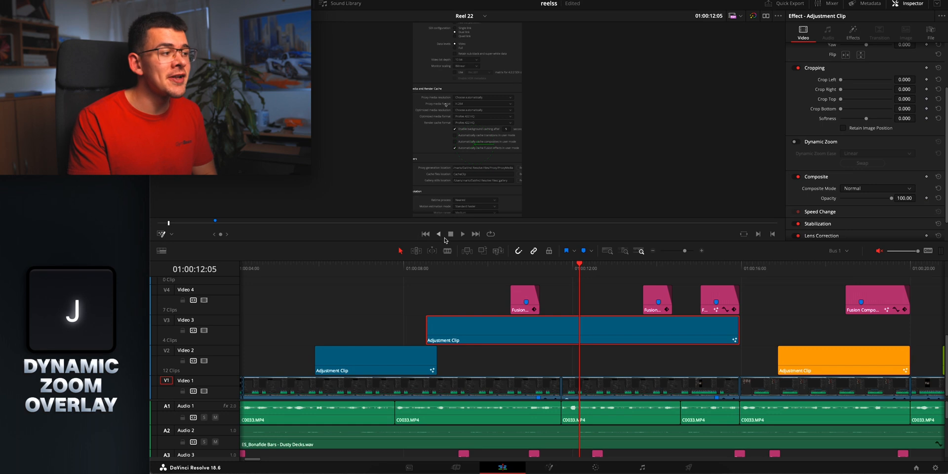
click(429, 268)
key(space)
key(space)
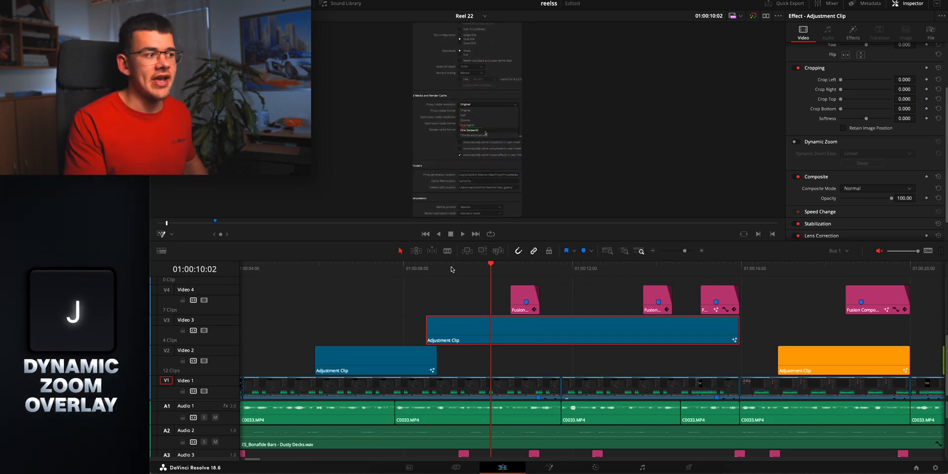
Play the Video 3 adjustment clip from its start and show the viewer in full screen over the talking-head footage
click(429, 270)
key(space)
key(space)
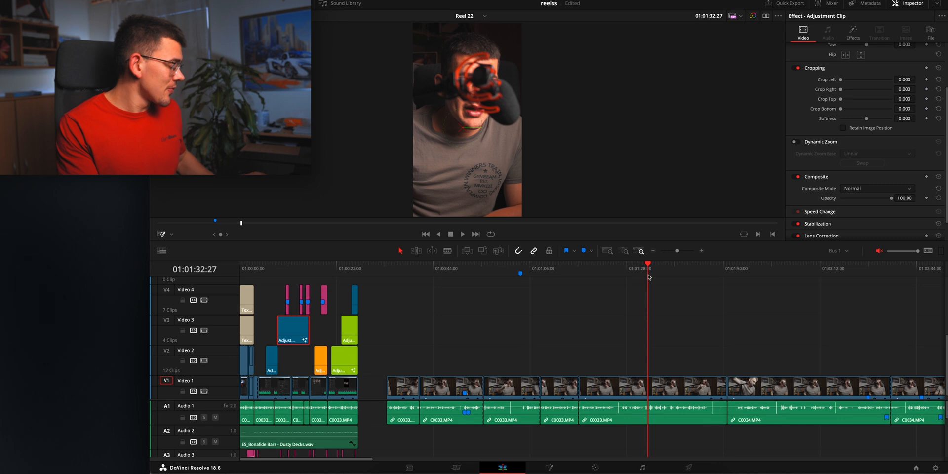
key(super+f)
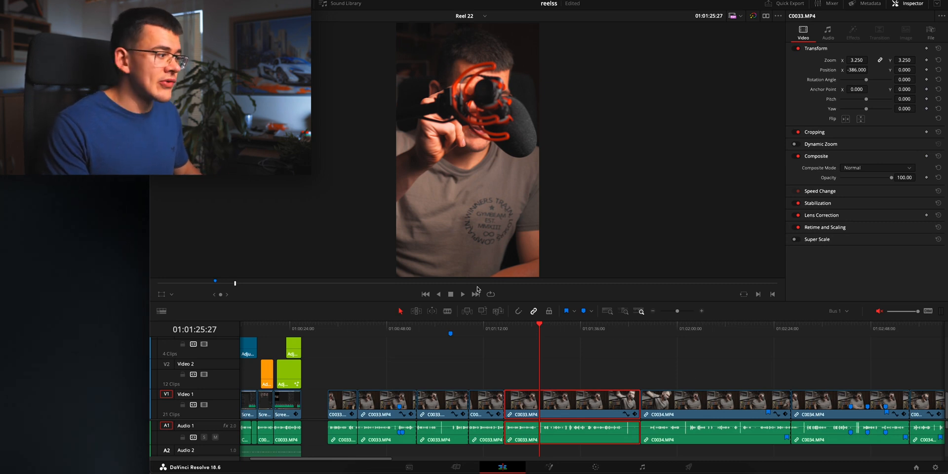
Keyframe the selected C0033.MP4 clip's zoom from 3.250 at 01:01:25:27 to 4.860 at 01:01:40:11 and play the animation
click(914, 7)
click(908, 6)
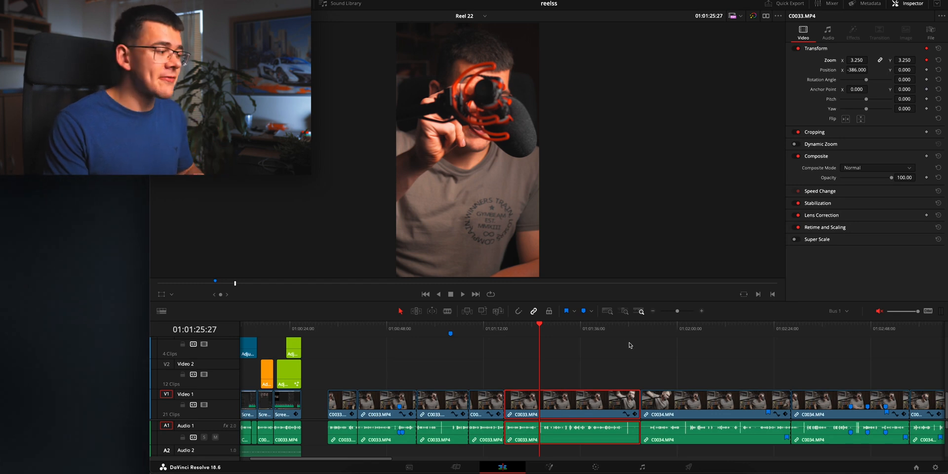
drag(542, 326, 597, 326)
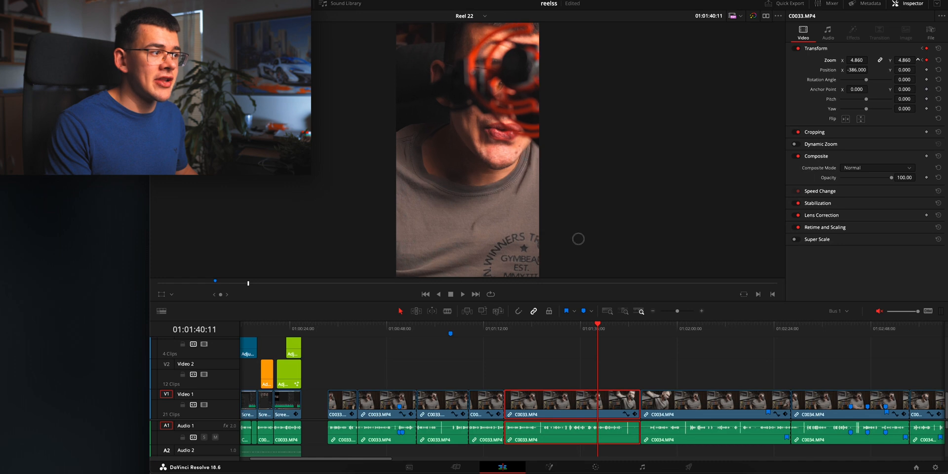
click(540, 327)
key(space)
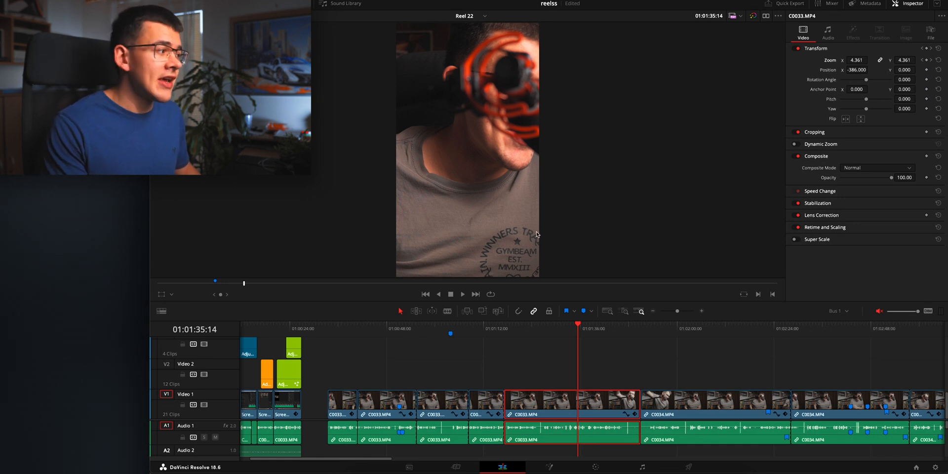
Add a pitch keyframe to the clip at 01:01:30:19 and keyframe both zoom and pitch at 01:01:43:25
drag(581, 328, 560, 335)
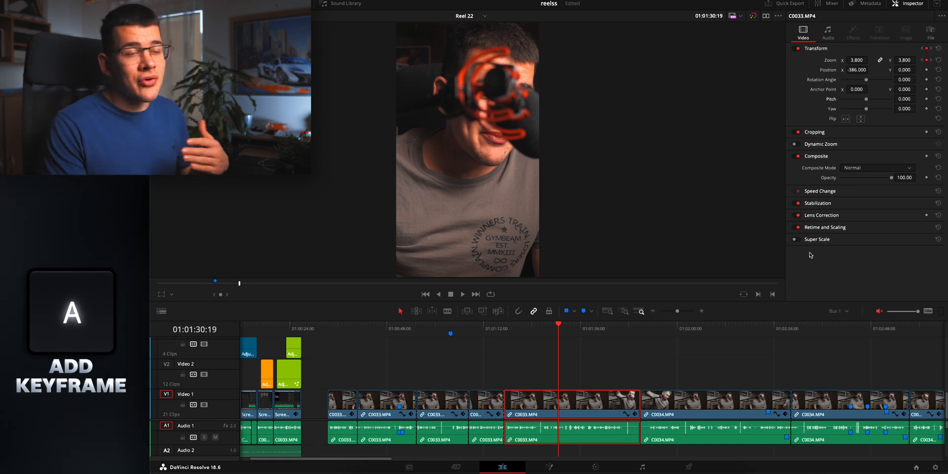
click(926, 99)
drag(564, 326, 612, 339)
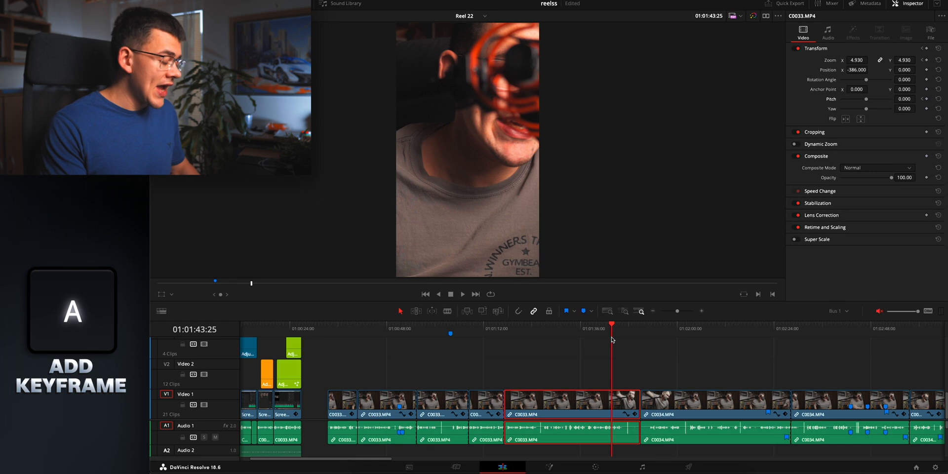
key(a)
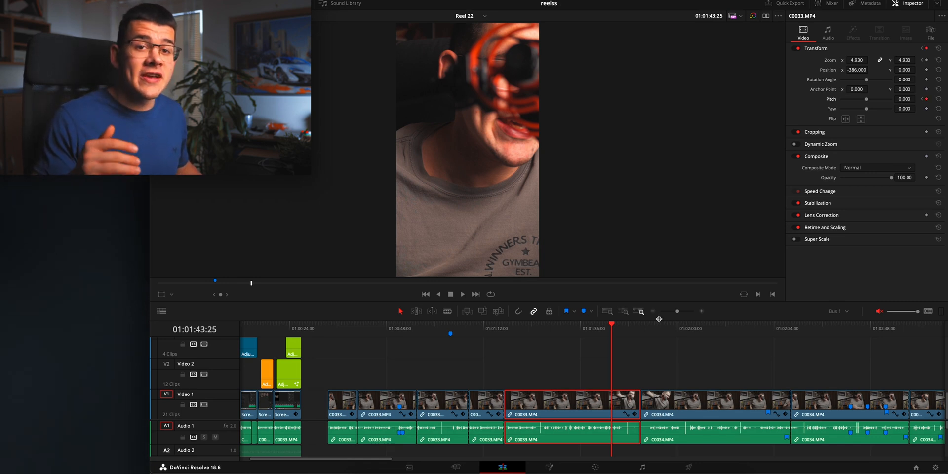
key(alt+a)
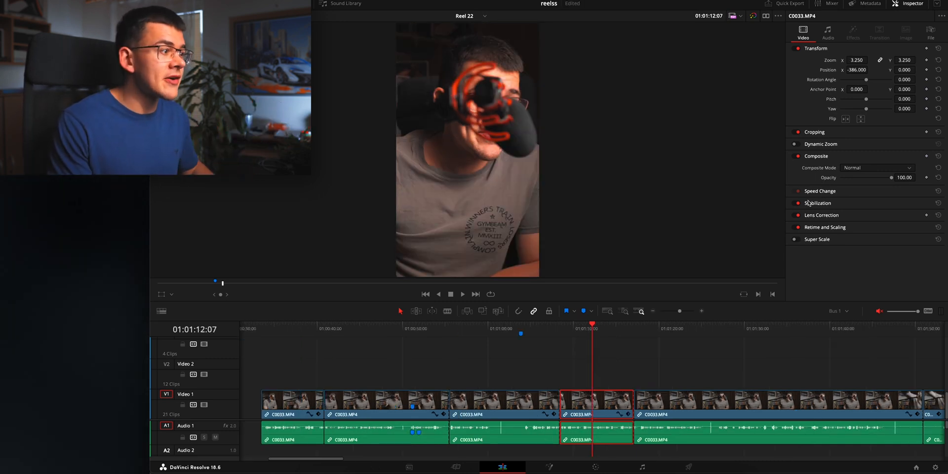
Expand the shorter C0033.MP4 clip's Speed Change settings, open Change Clip Speed and accept 100% speed
click(821, 191)
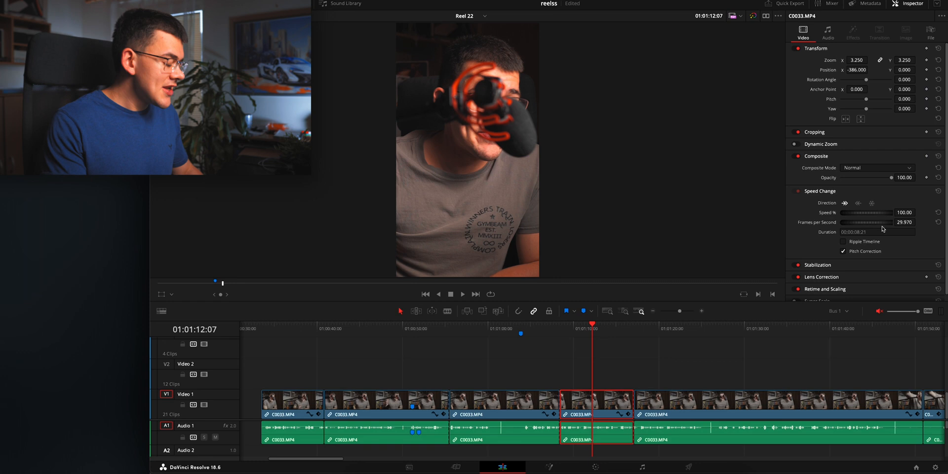
key(r)
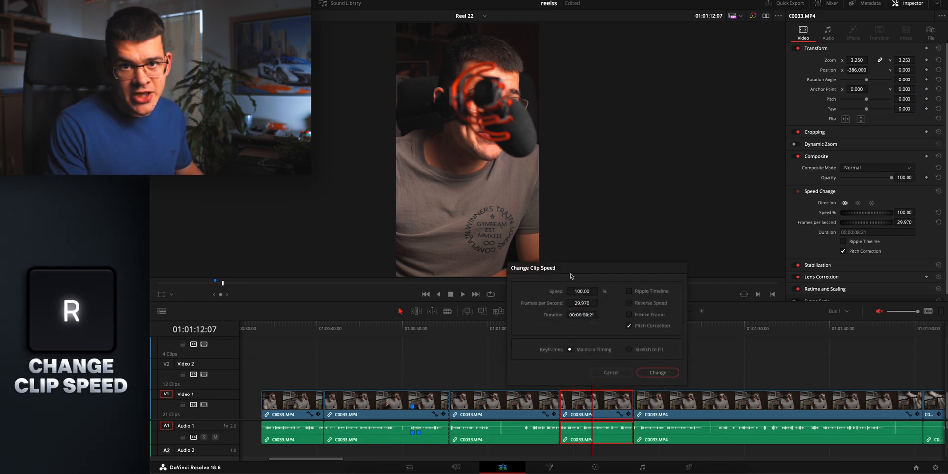
click(660, 375)
Trim the selected clip's end to just past the playhead and use its retime controls to stretch it to 52% speed, filling the gap
drag(633, 402, 598, 403)
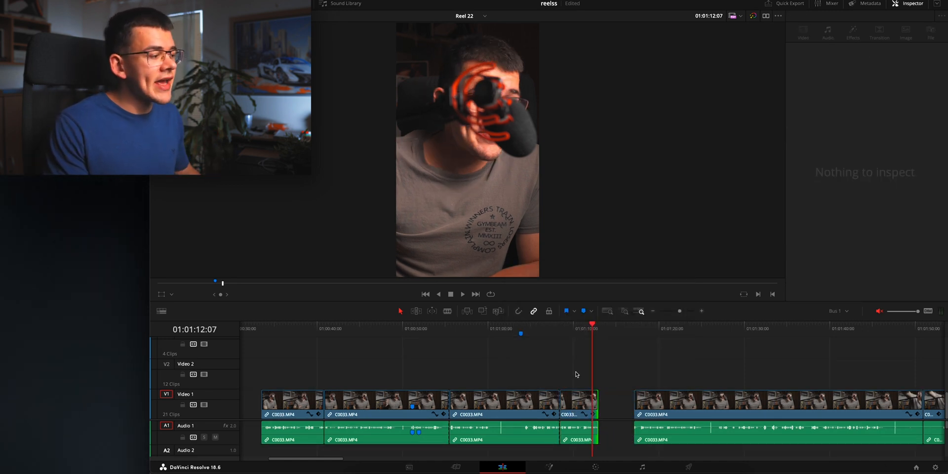
click(594, 402)
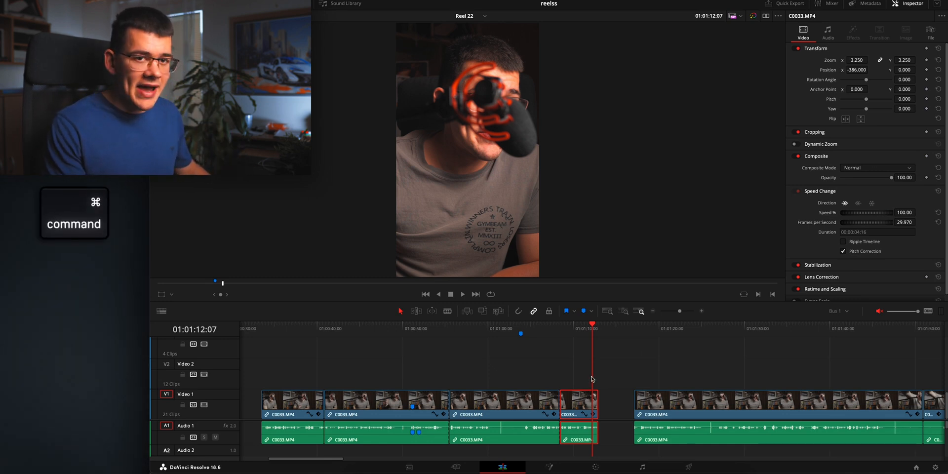
key(super+r)
scroll(586, 401, up, 3)
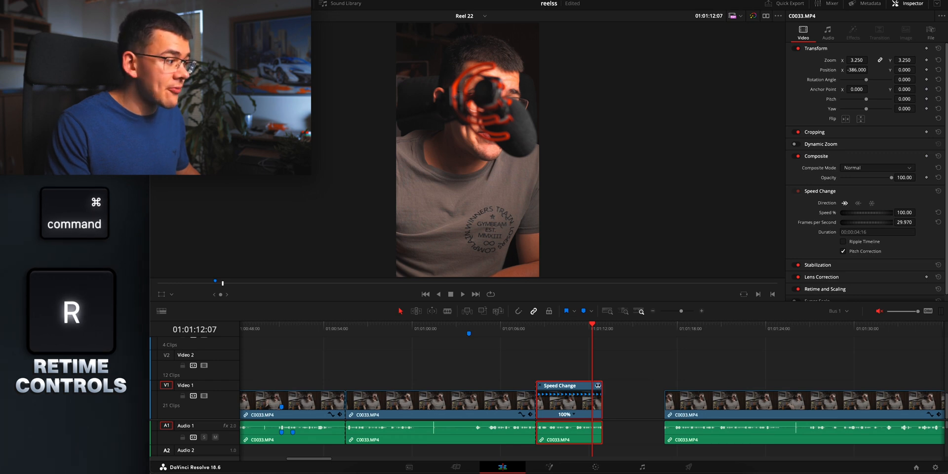
drag(599, 386, 662, 380)
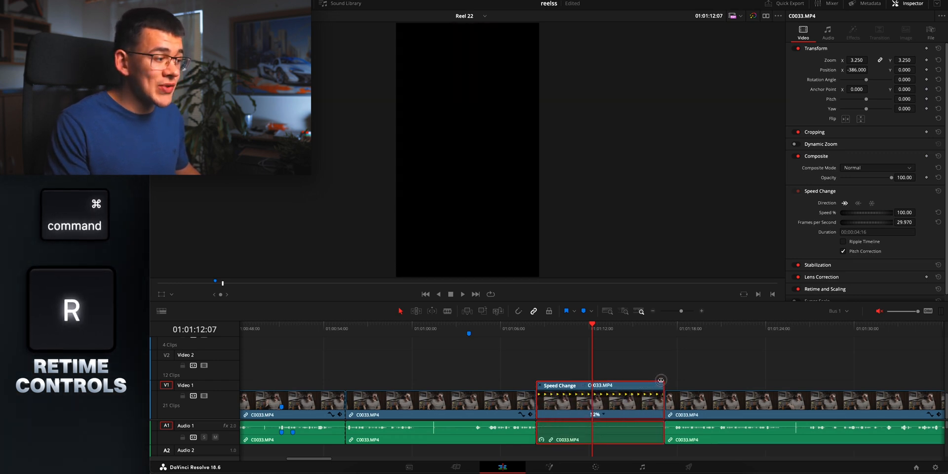
drag(595, 325, 580, 326)
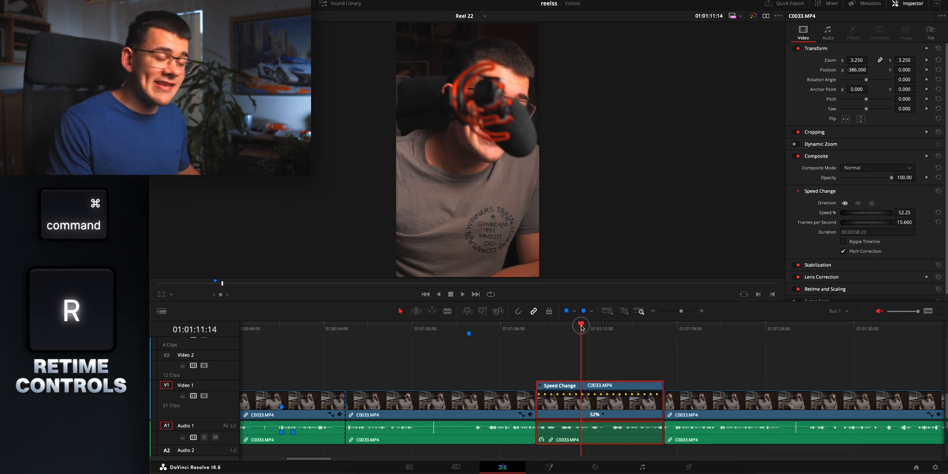
Try the Up from 0% speed ramp on the retimed clip, scrub through it and undo the ramp
click(602, 417)
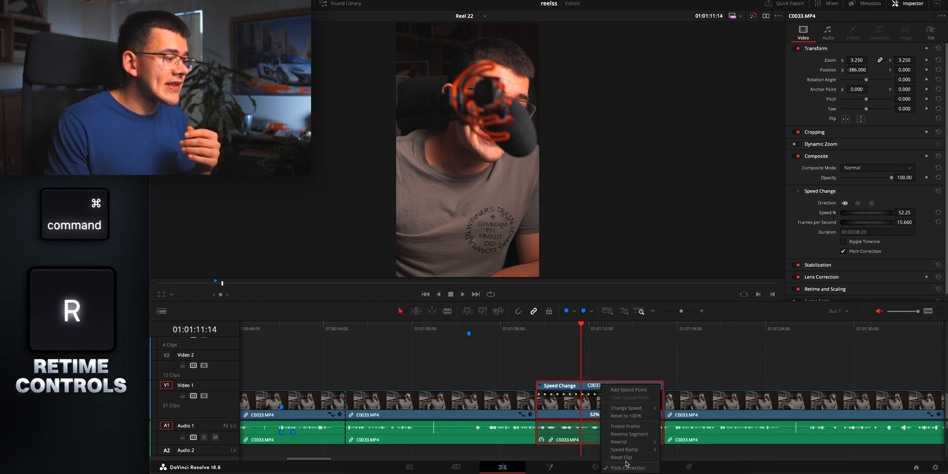
mouse_move(663, 450)
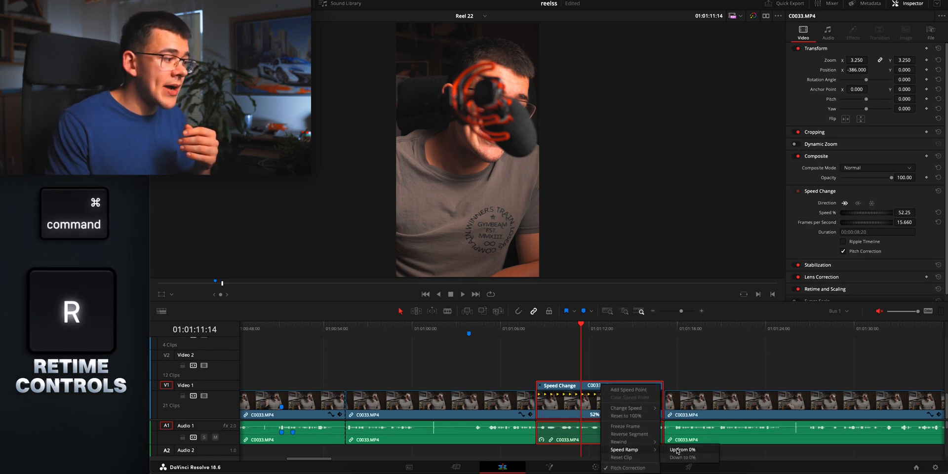
click(682, 450)
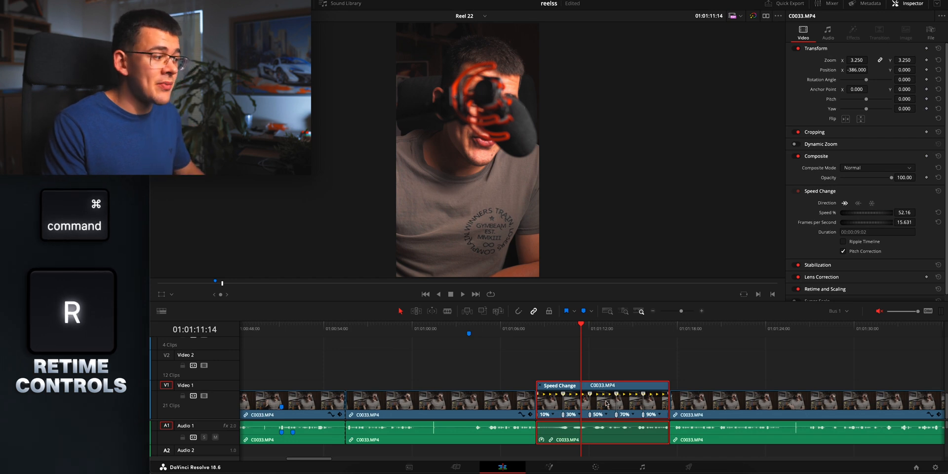
drag(561, 326, 608, 327)
key(super+z)
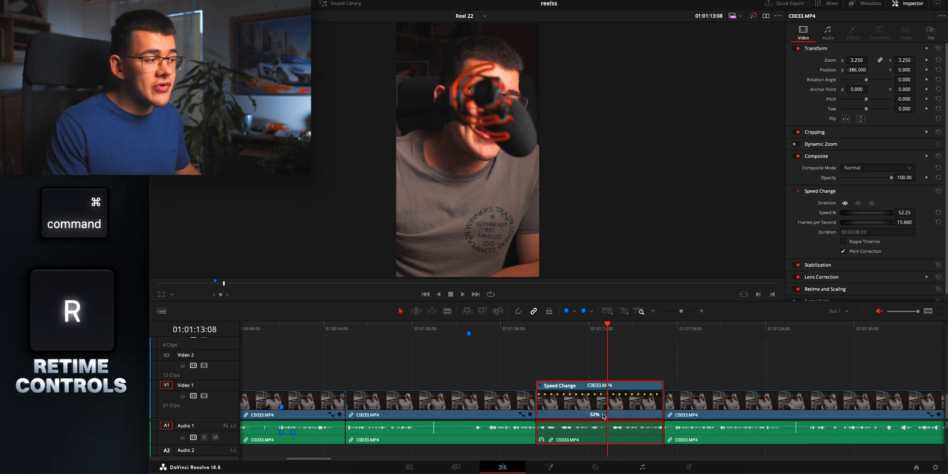
Add a speed point to the 52% clip at 01:01:13:08 and scrub back through it
click(604, 416)
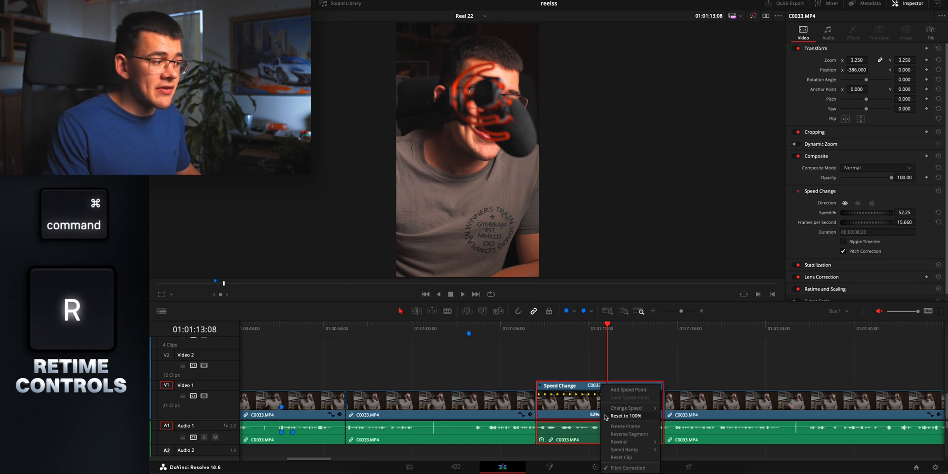
click(629, 390)
drag(608, 328, 572, 328)
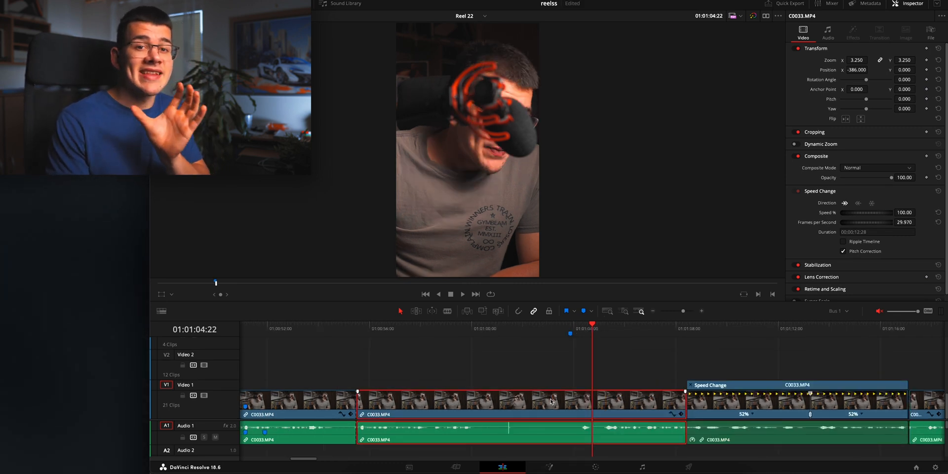
In trim mode, slip the C0033.MP4 clip before the retimed one slightly and ripple-trim its start to a duration of about 00:00:09:15
key(t)
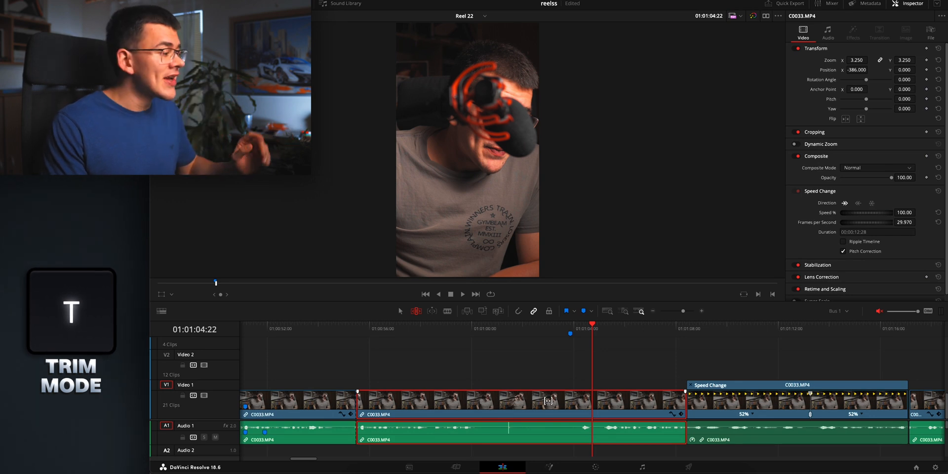
mouse_move(489, 402)
mouse_down()
mouse_move(506, 403)
mouse_move(490, 403)
mouse_up()
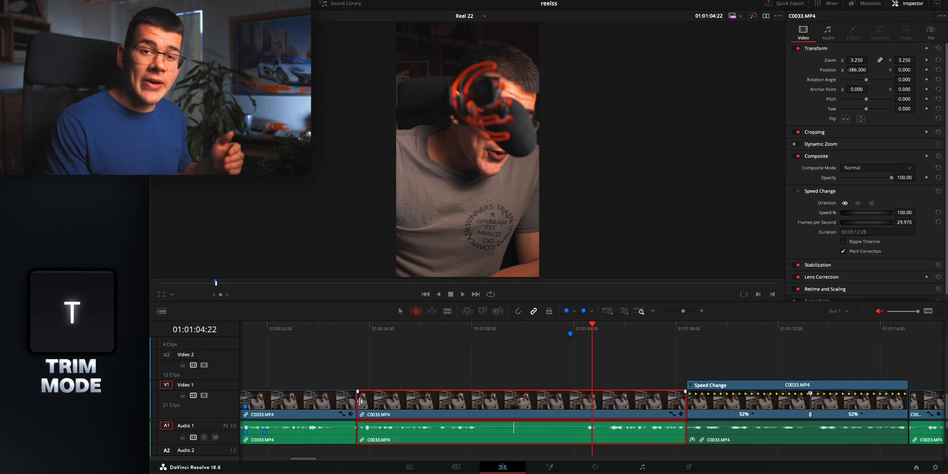
drag(360, 402, 449, 396)
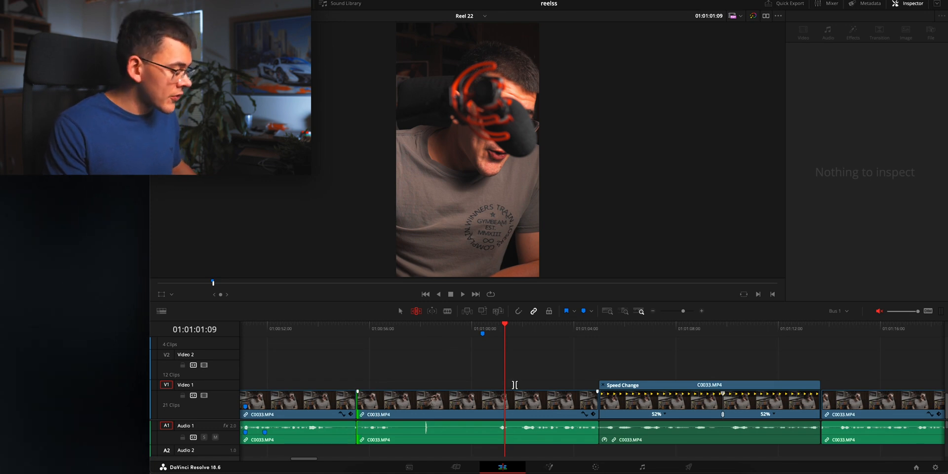
Try adding video and audio transitions to the two C0033.MP4 clips before the retimed clip and undo them
key(super+t)
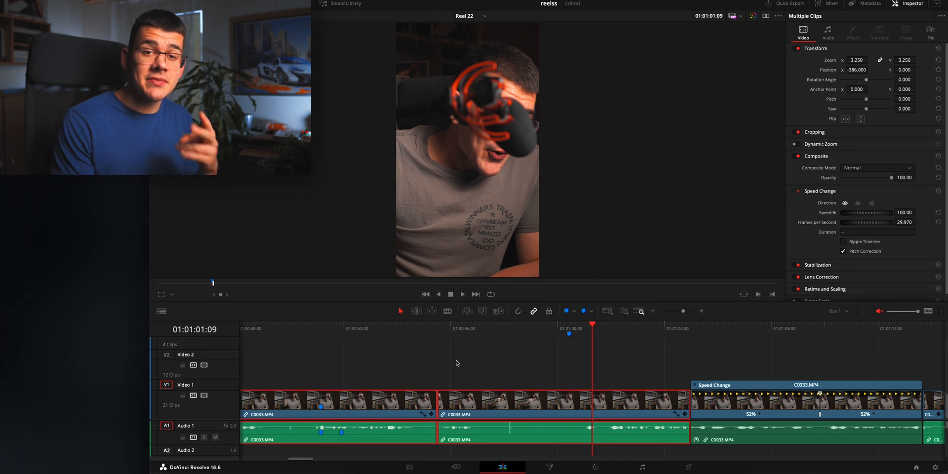
key(shift+t)
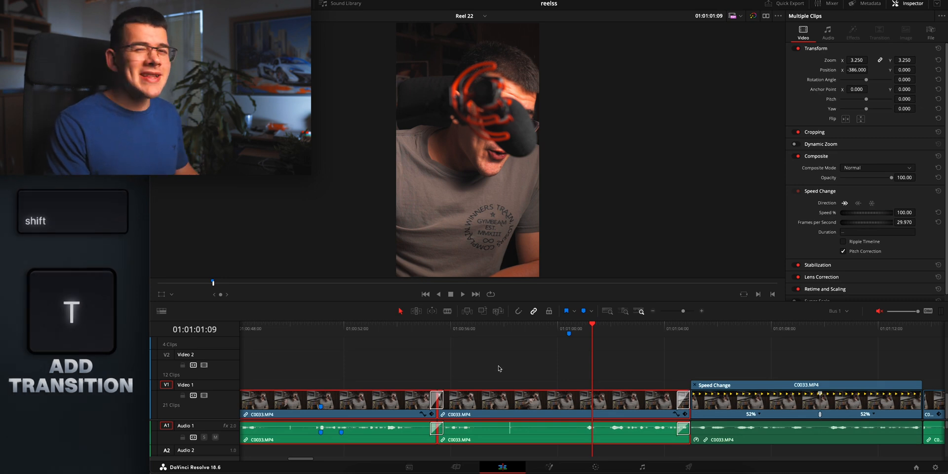
key(ctrl+z)
Reselect the same two C0033.MP4 clips, try video-only transitions on them and undo these
click(435, 371)
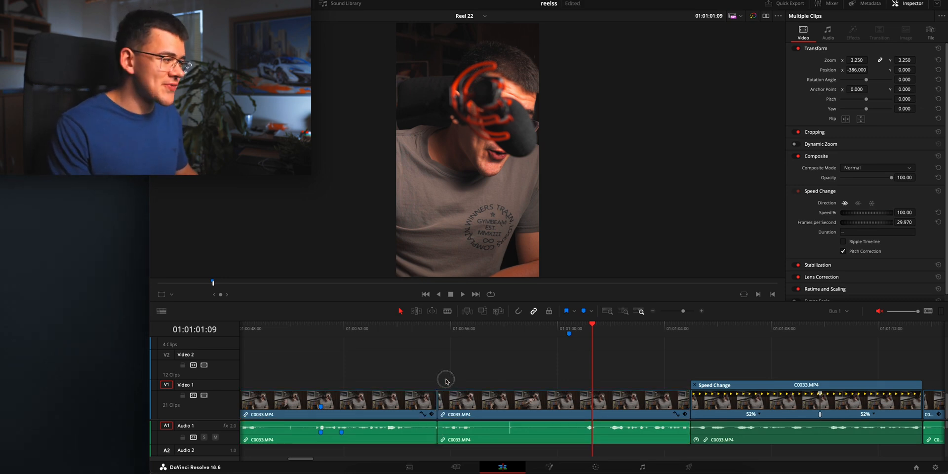
drag(394, 372, 484, 447)
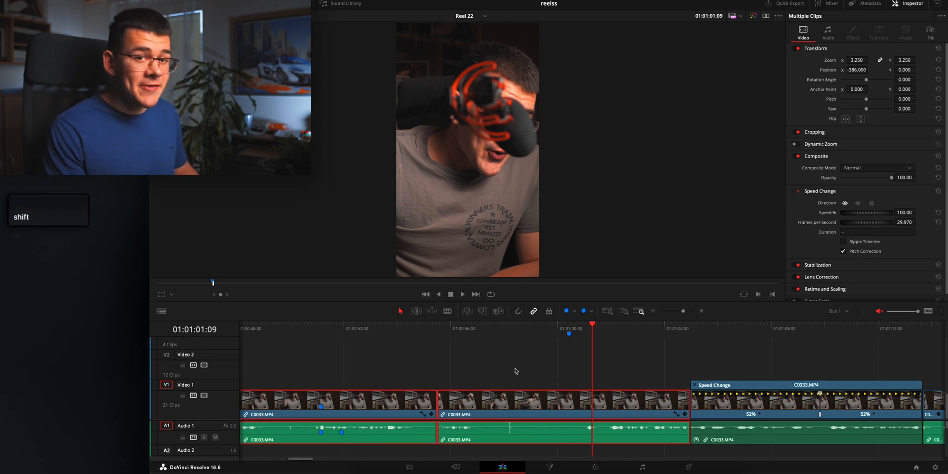
key(ctrl+shift+t)
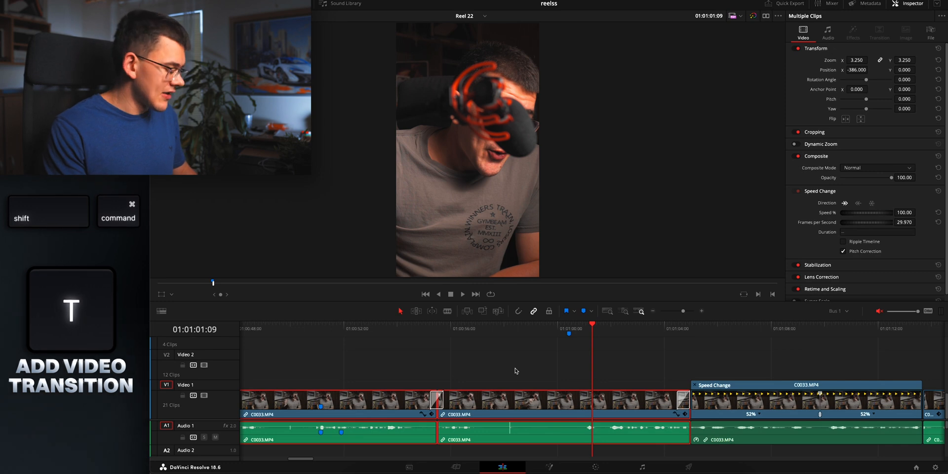
key(super+z)
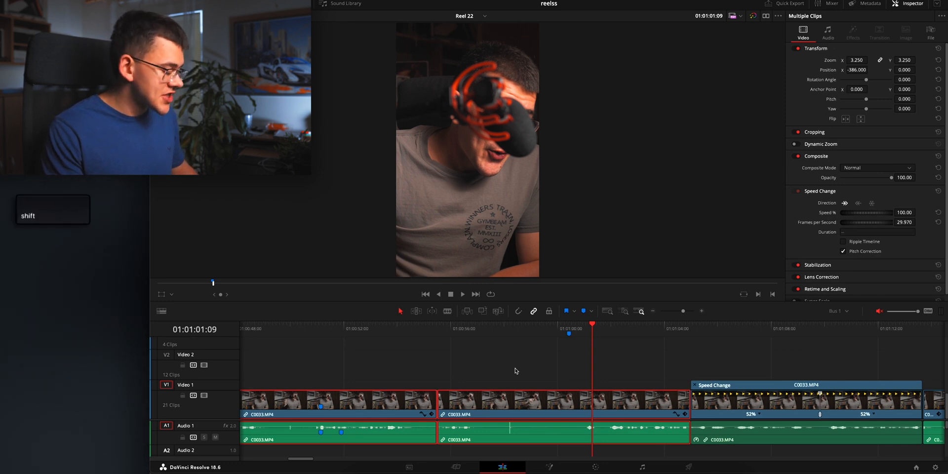
Add audio-only transitions to the two selected C0033.MP4 clips and clear the selection
key(shift+alt+t)
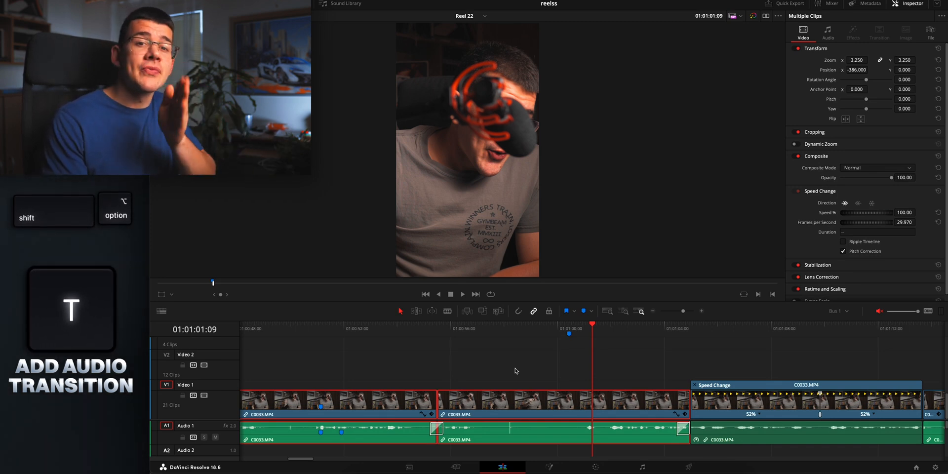
click(515, 370)
Move the trimmed C0033.MP4 clip over the retimed clip's start, turn snapping on and move it back into the gap
drag(507, 401, 670, 402)
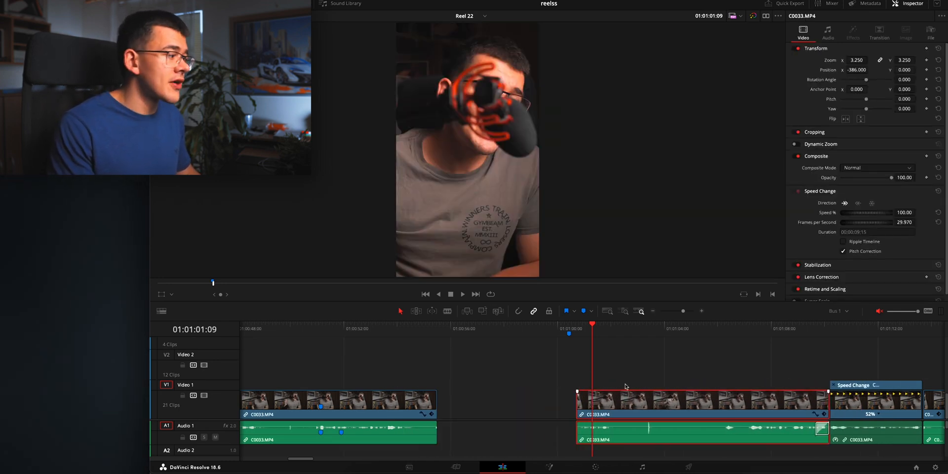
click(518, 311)
drag(630, 401, 556, 410)
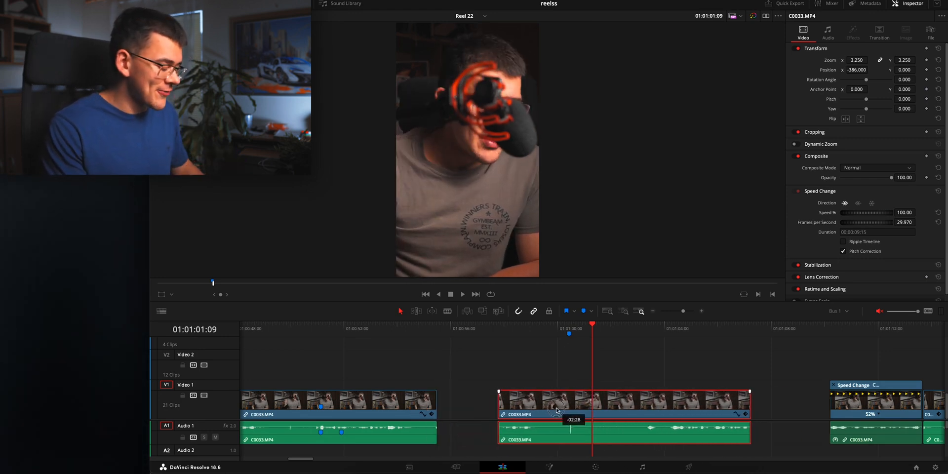
drag(568, 408, 515, 415)
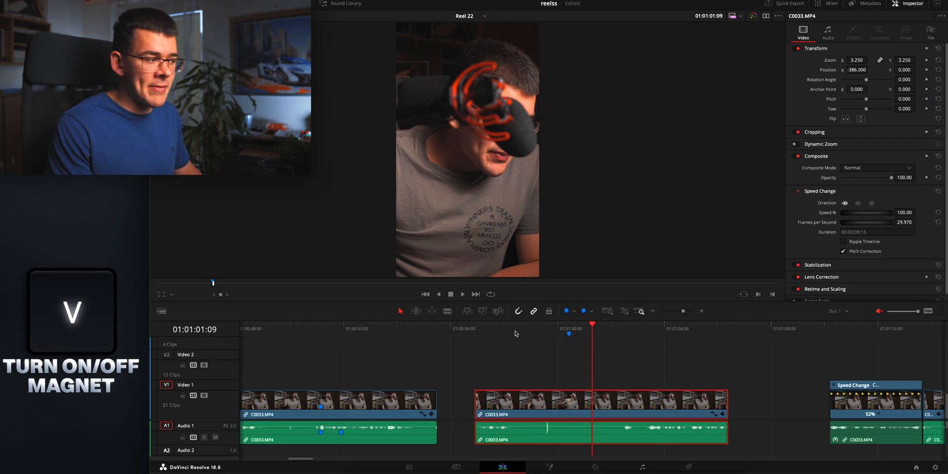
Snap the selected C0033.MP4 clip against the preceding clip's end and disable it, then disable only the preceding clip's video
drag(561, 400, 524, 397)
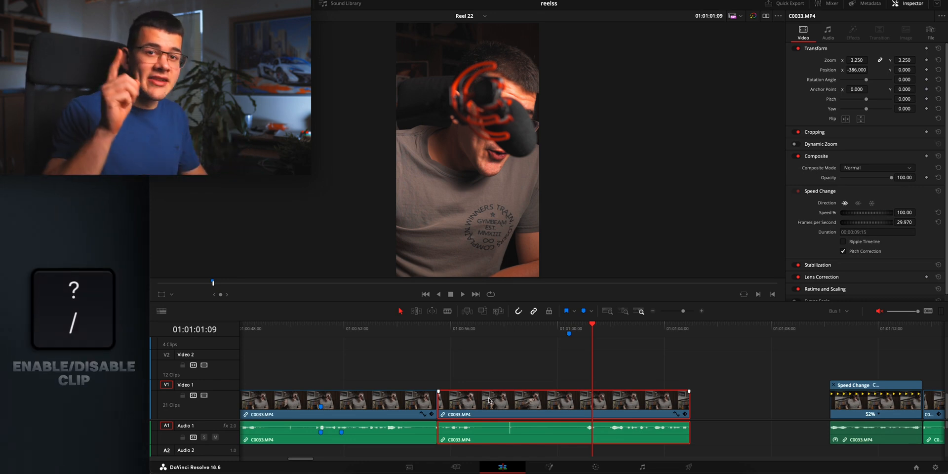
key(slash)
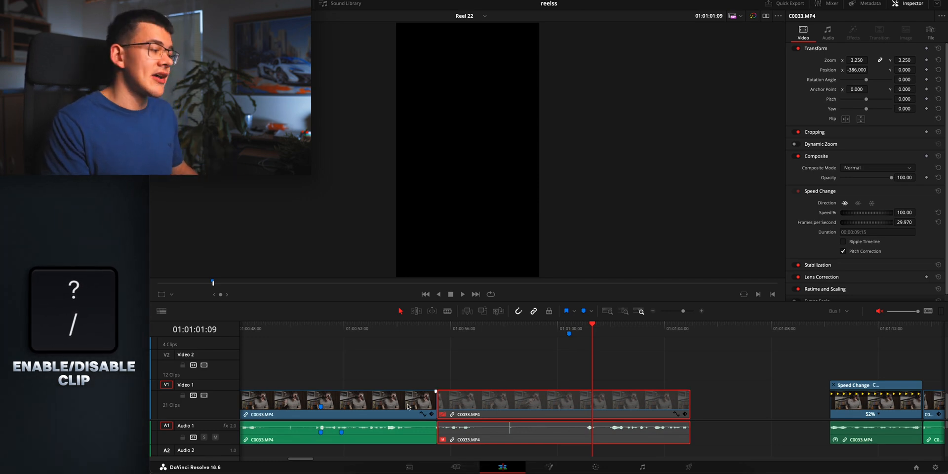
click(388, 398)
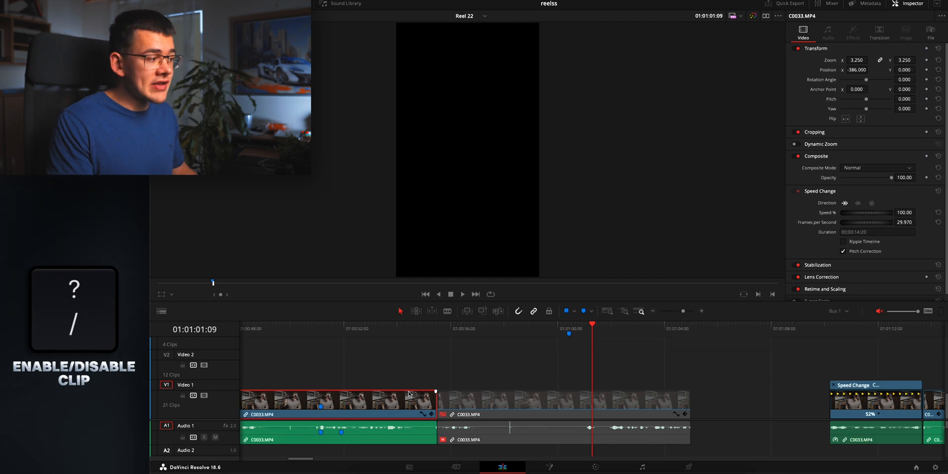
key(slash)
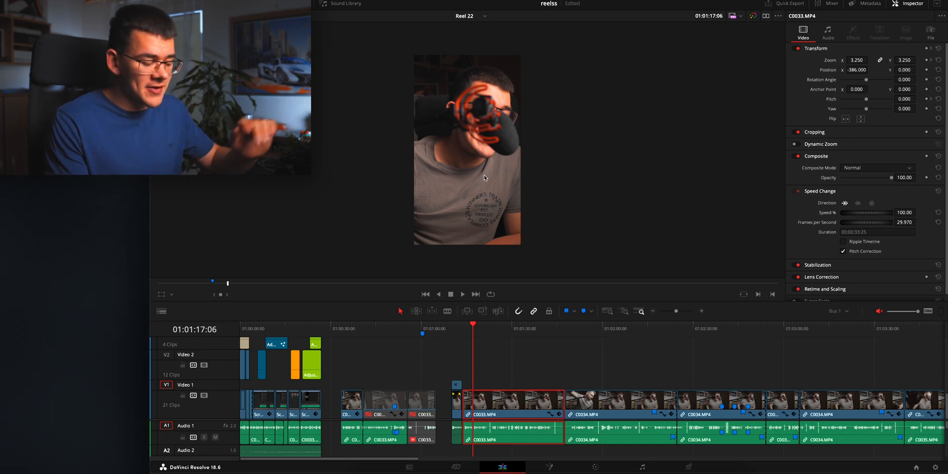
Unmute the timeline audio and scrub the playhead forward over the two C0034.MP4 clips and back to 01:02:09:29
key(minus)
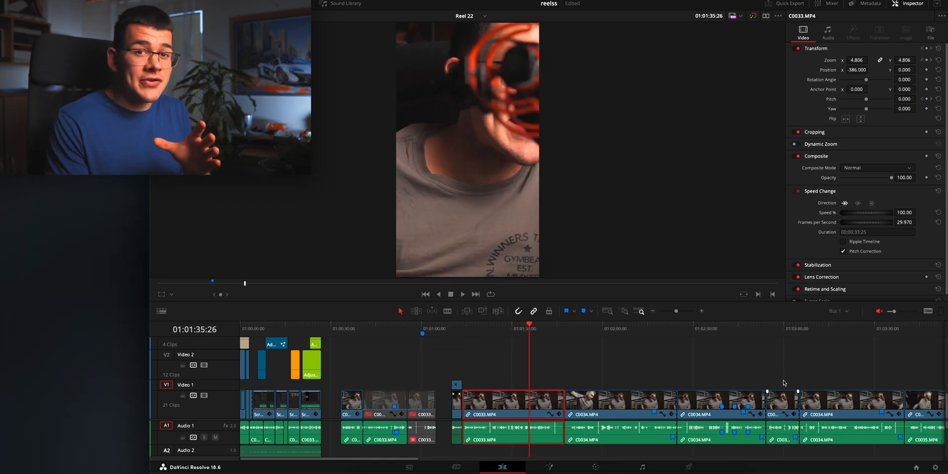
click(879, 312)
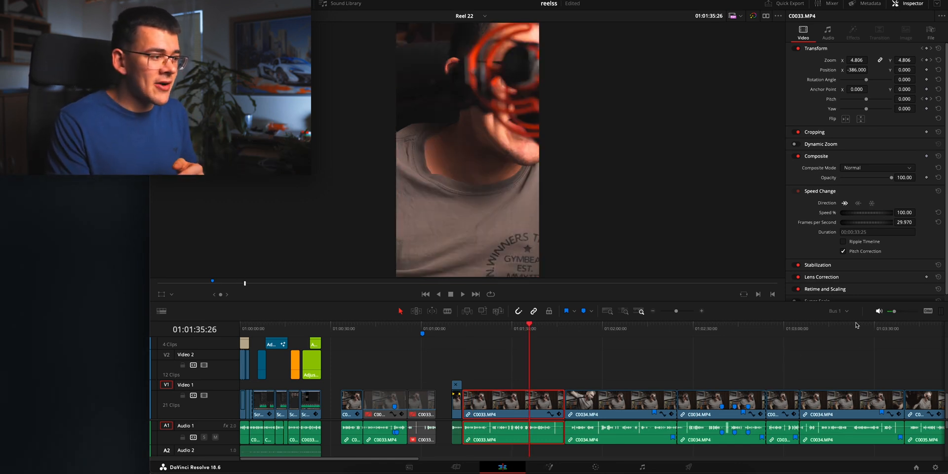
drag(529, 330, 639, 341)
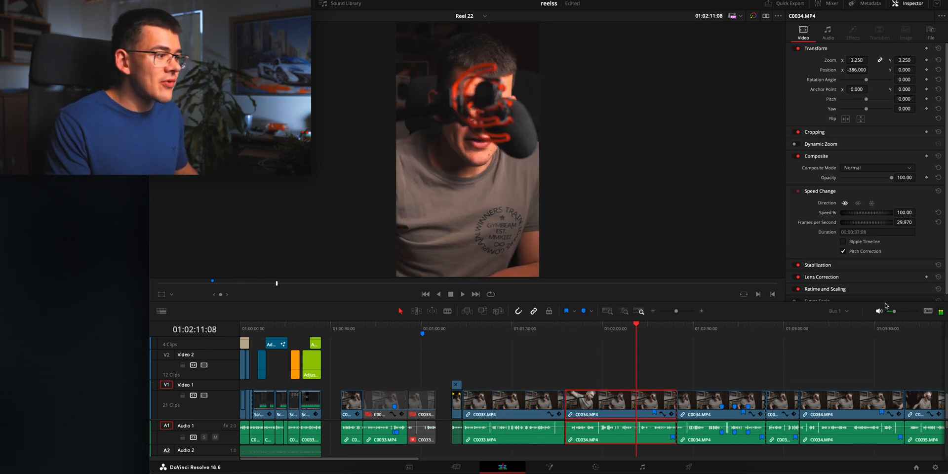
drag(625, 336, 705, 337)
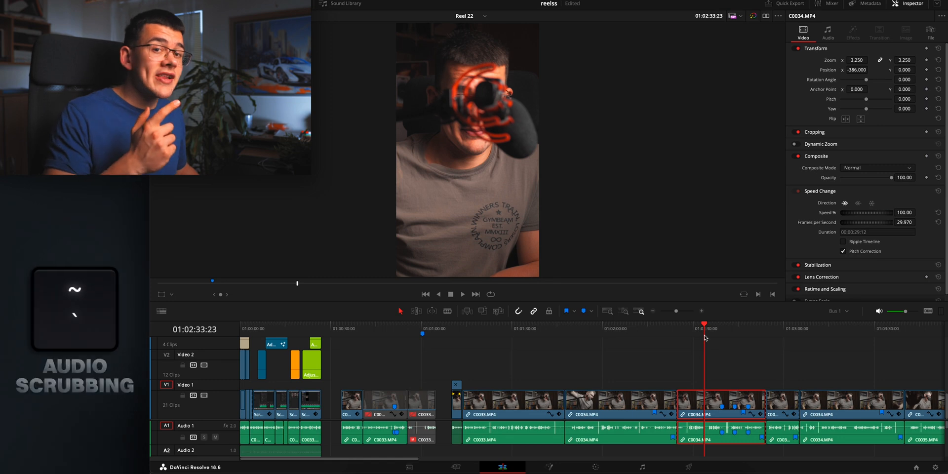
drag(707, 333, 633, 367)
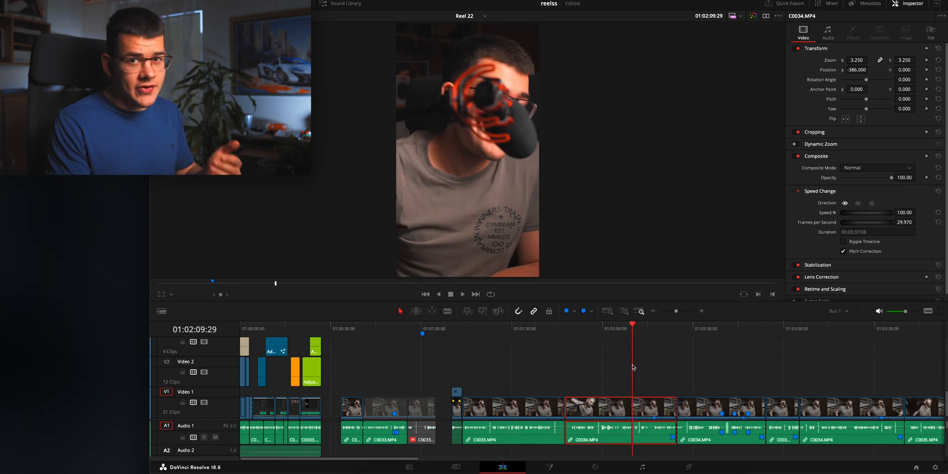
Turn off Selection Follows Playhead, move the playhead to 01:01:43:02 and select the second C0034.MP4 clip manually
key(super)
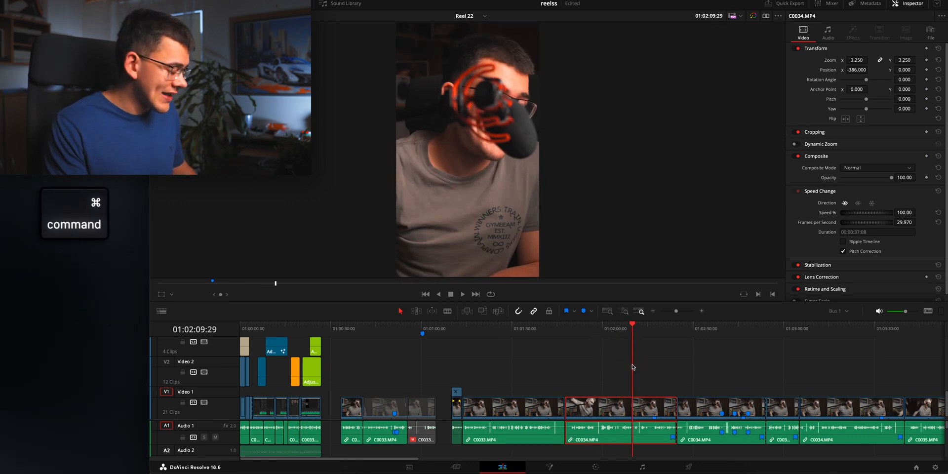
key(super+grave)
drag(633, 367, 551, 350)
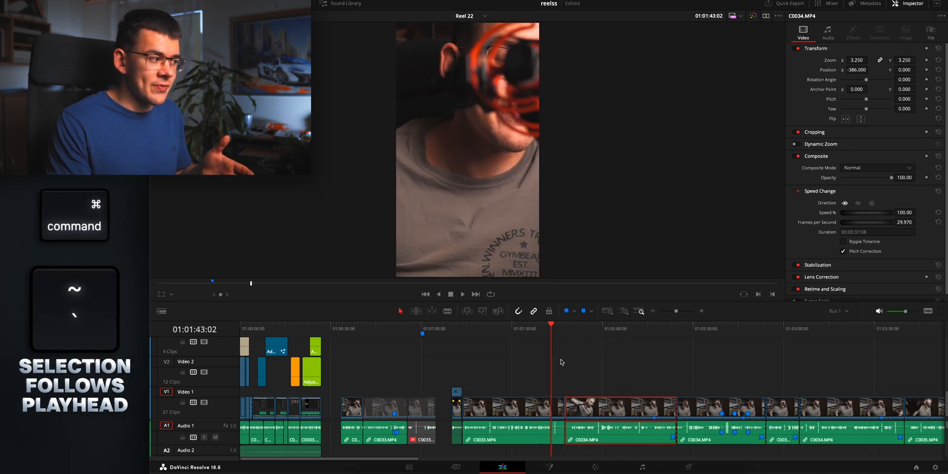
click(705, 406)
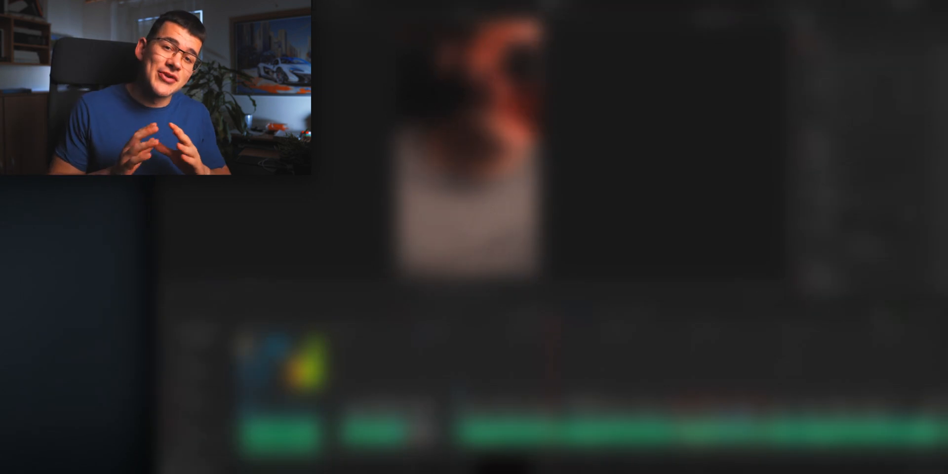